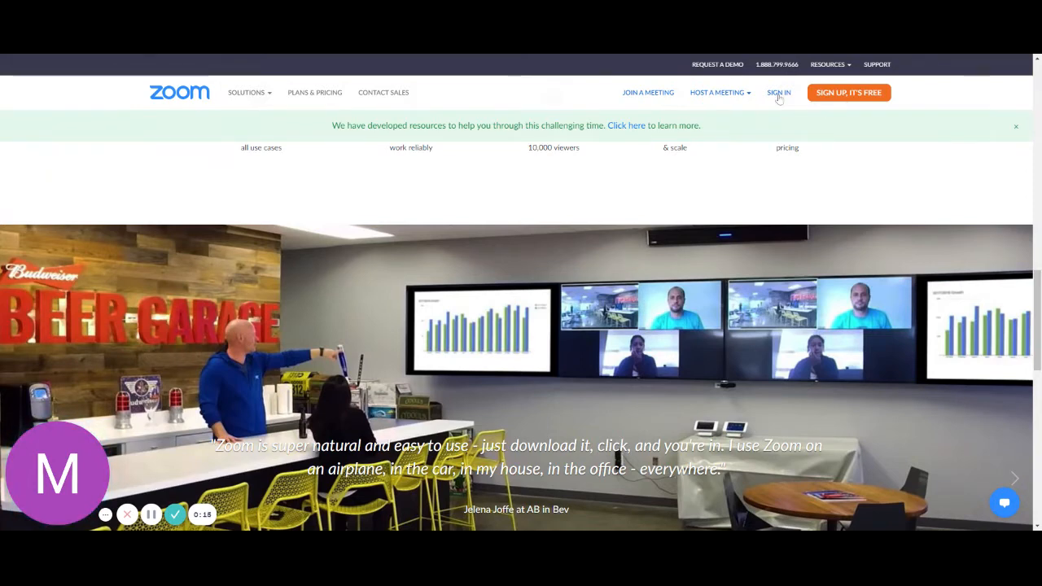
Step: Open the Zoom Sign In page from the homepage navigation bar
left_click(778, 94)
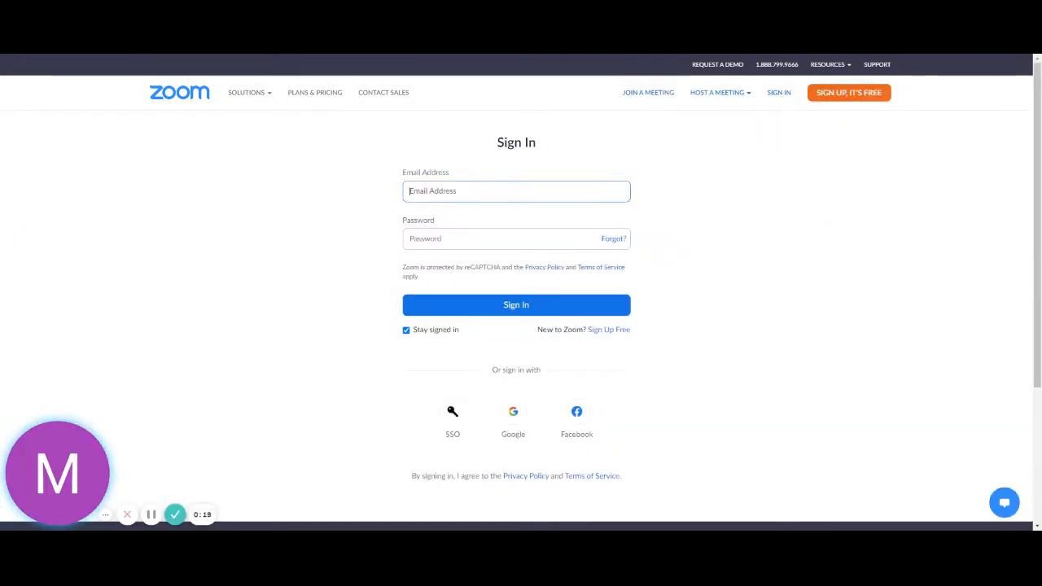
Step: Sign in with a Google account to reach the Meetings page
left_click(512, 421)
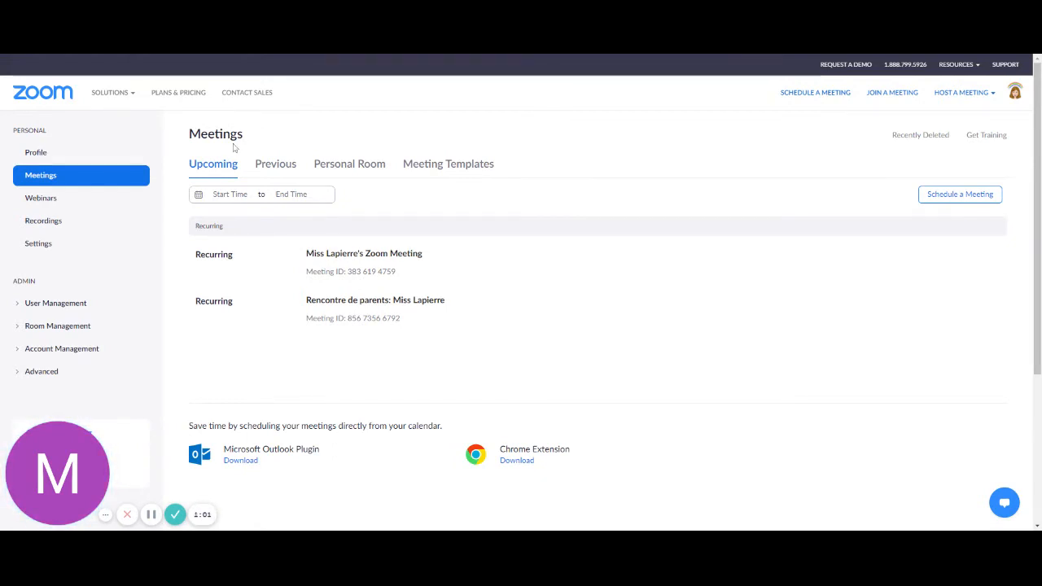
Step: Start a new meeting from Schedule a Meeting on the Meetings page
mouse_move(255, 258)
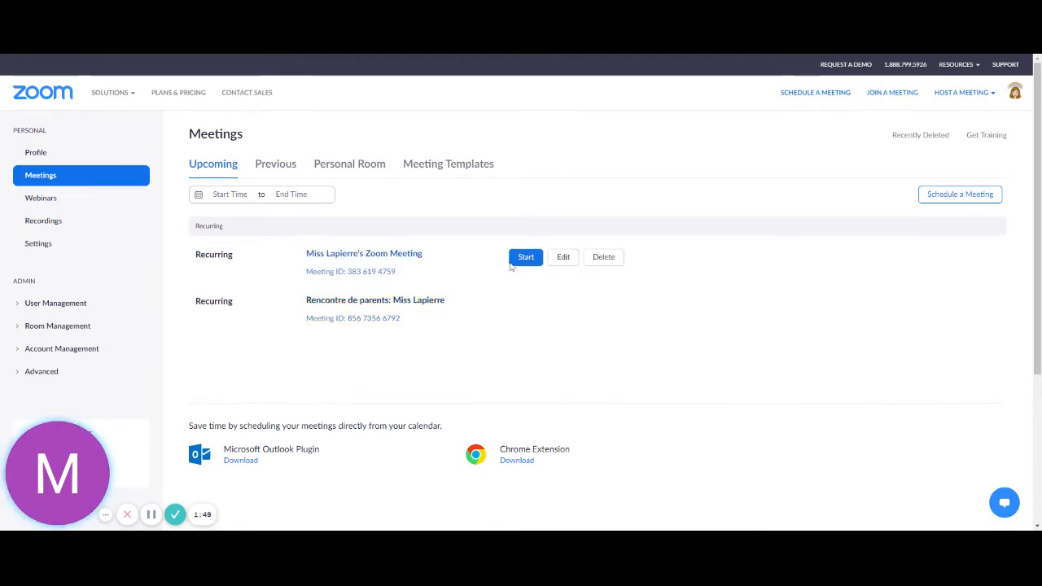
left_click(946, 195)
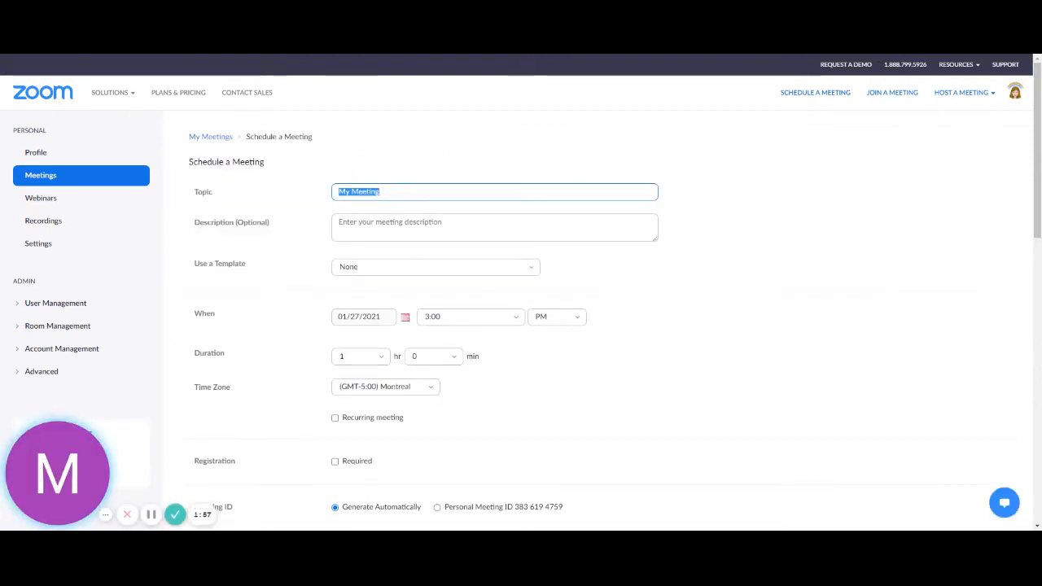
Step: Change the meeting topic to 'My Meeting Training'
left_click(383, 193)
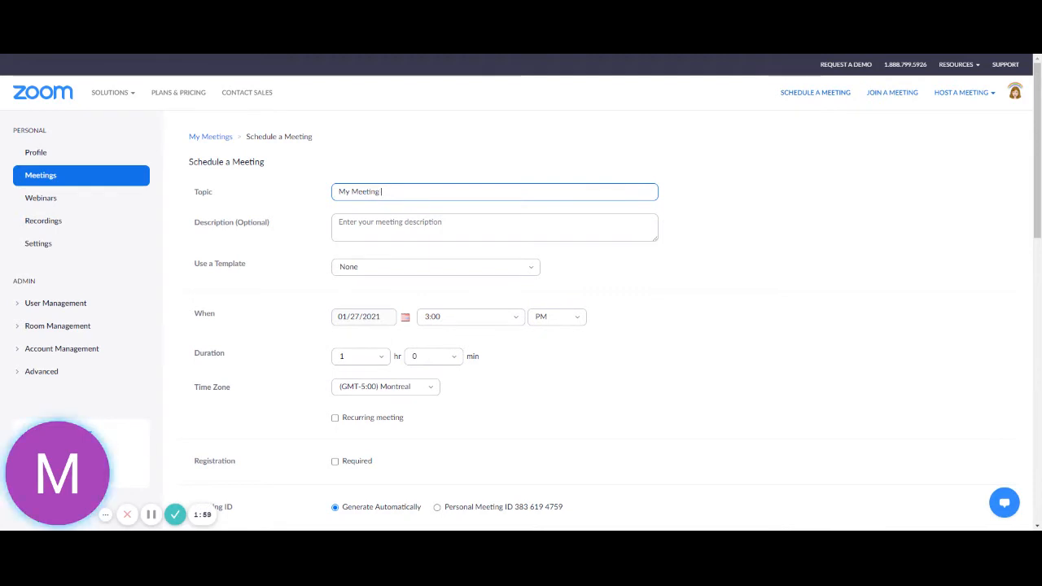
type("Training")
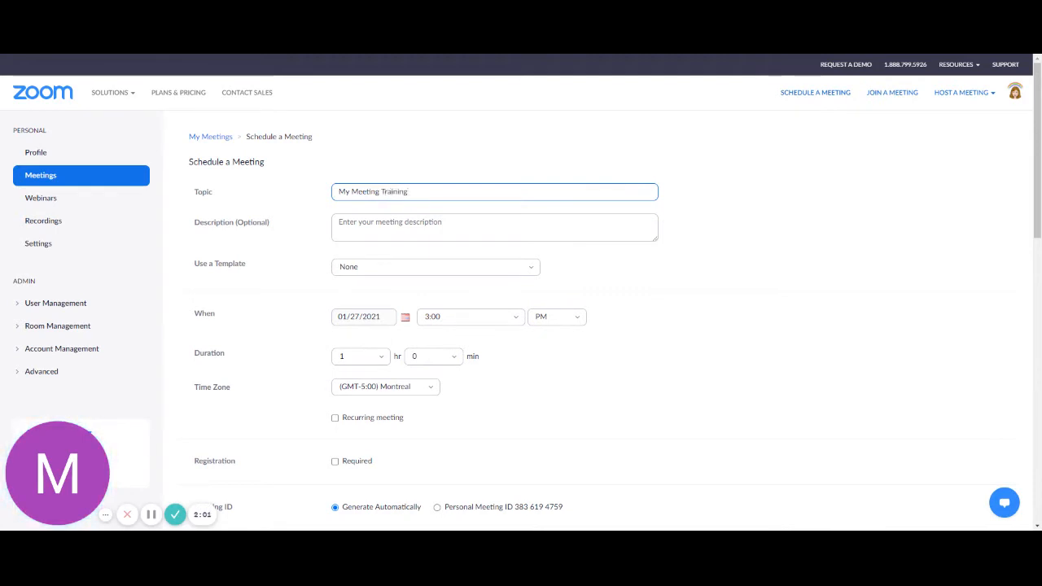
left_click(387, 217)
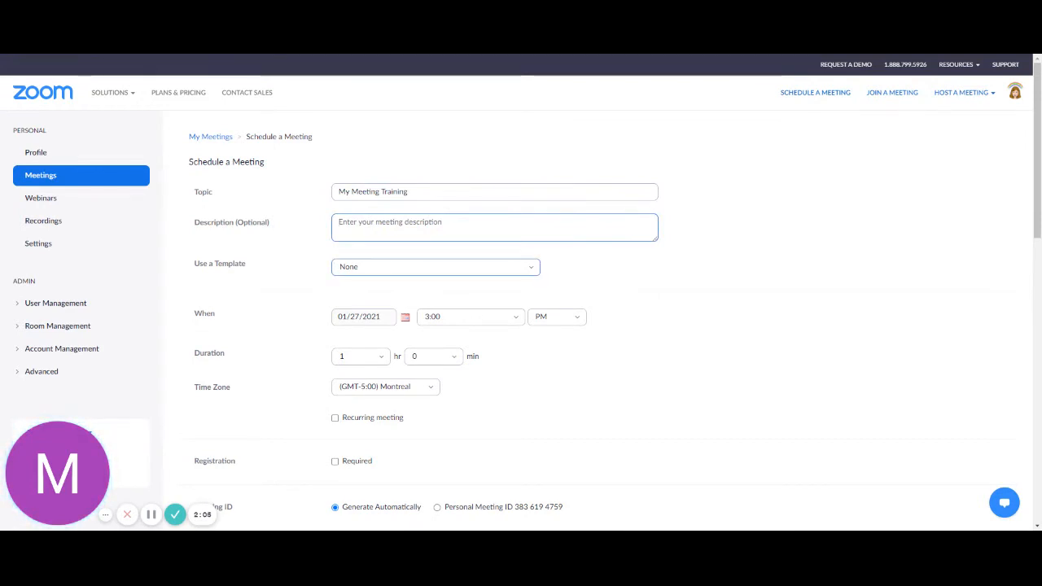
Step: Set Use a Template to None
left_click(435, 267)
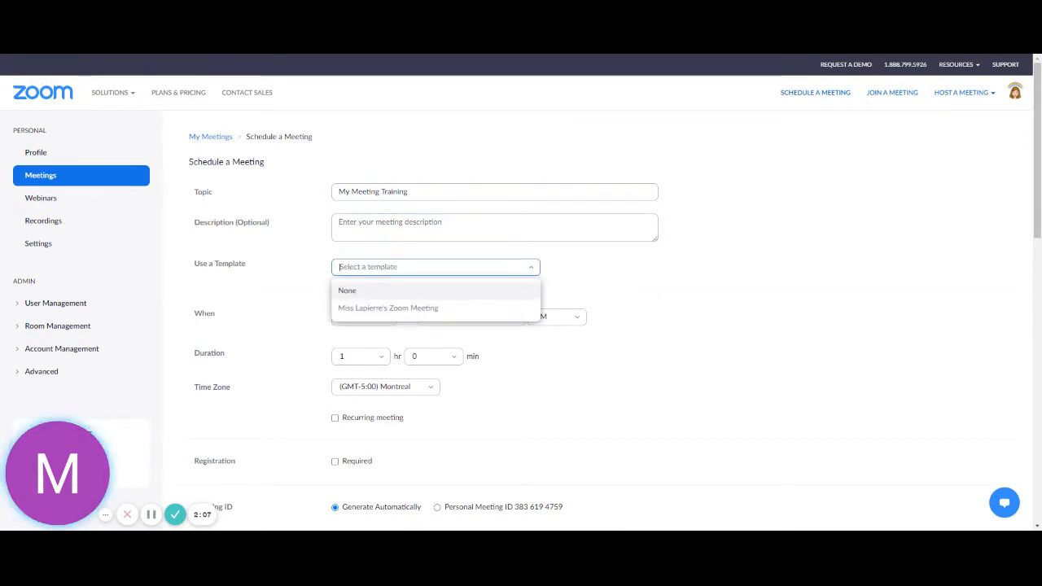
left_click(320, 264)
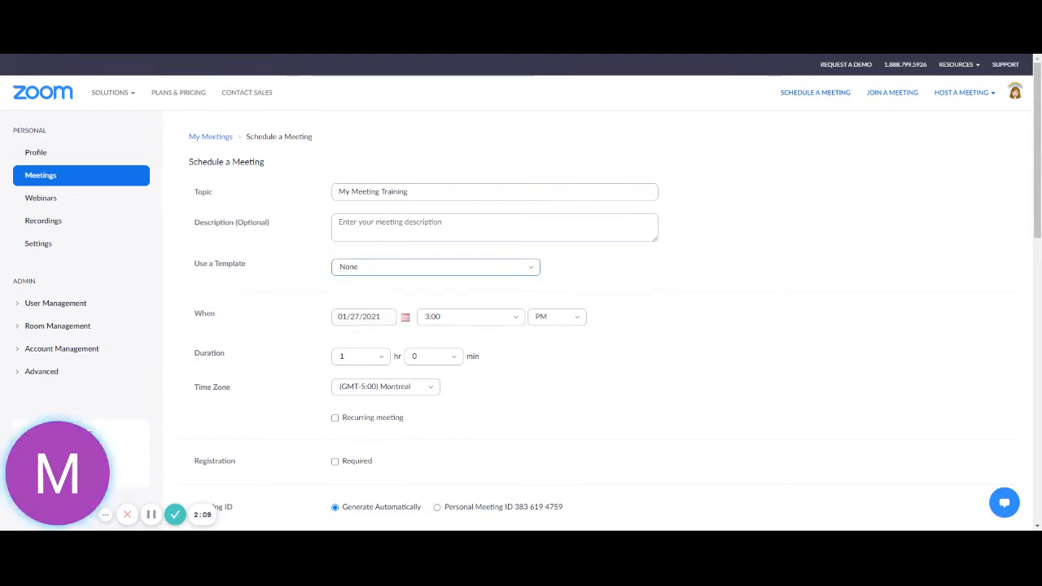
left_click(423, 267)
left_click(374, 291)
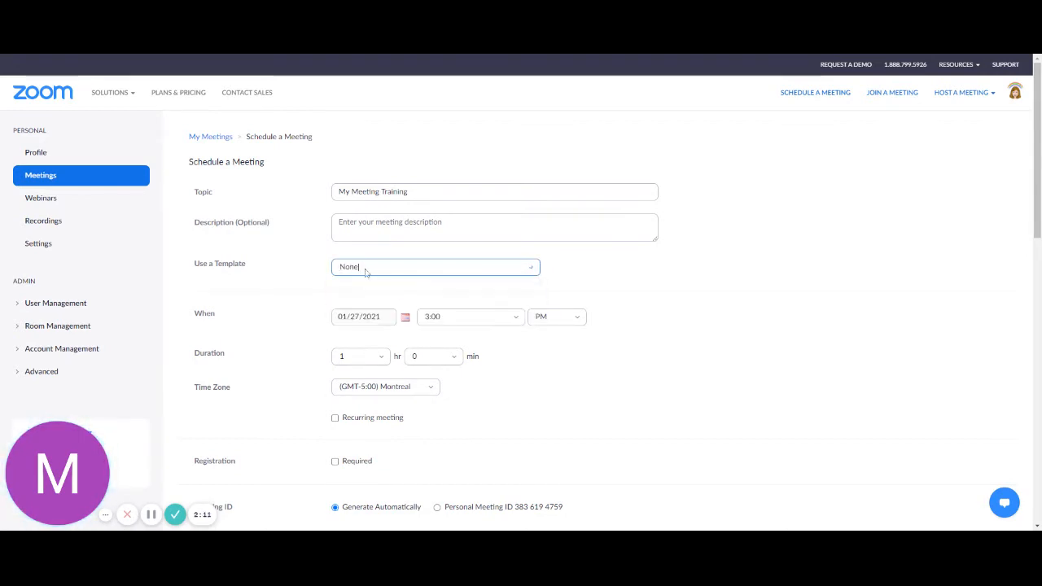
scroll(286, 238, "down", 2)
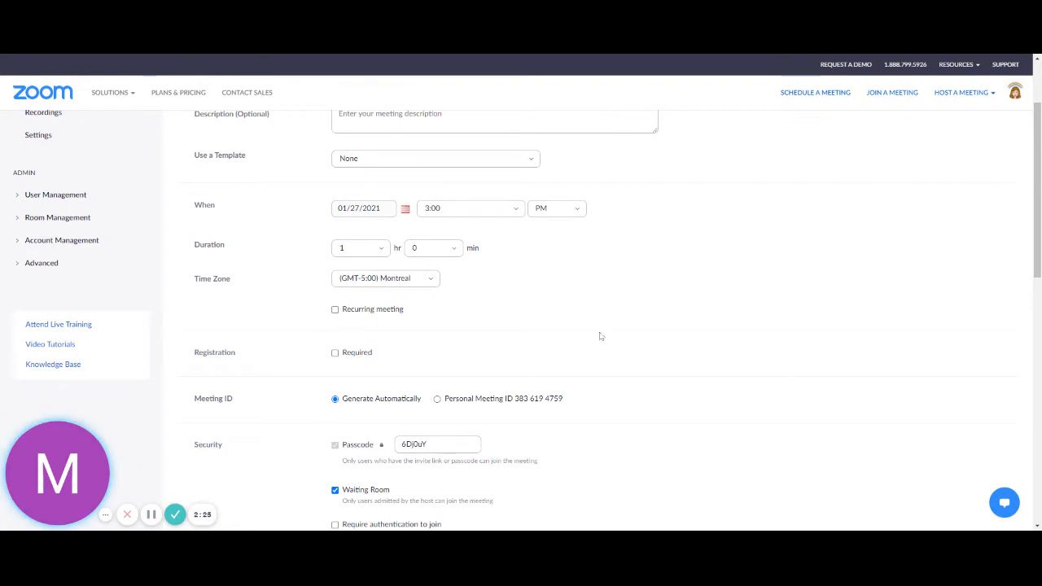
Step: Set the meeting date to 01/29/2021 and the start time to 9:00
scroll(589, 275, "up", 2)
scroll(591, 276, "down", 1)
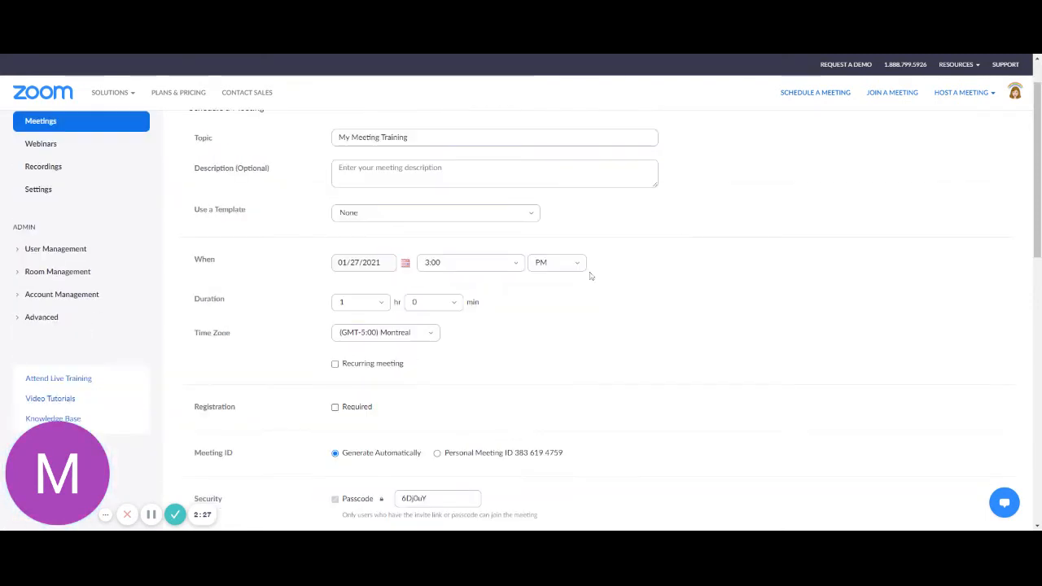
left_click(405, 262)
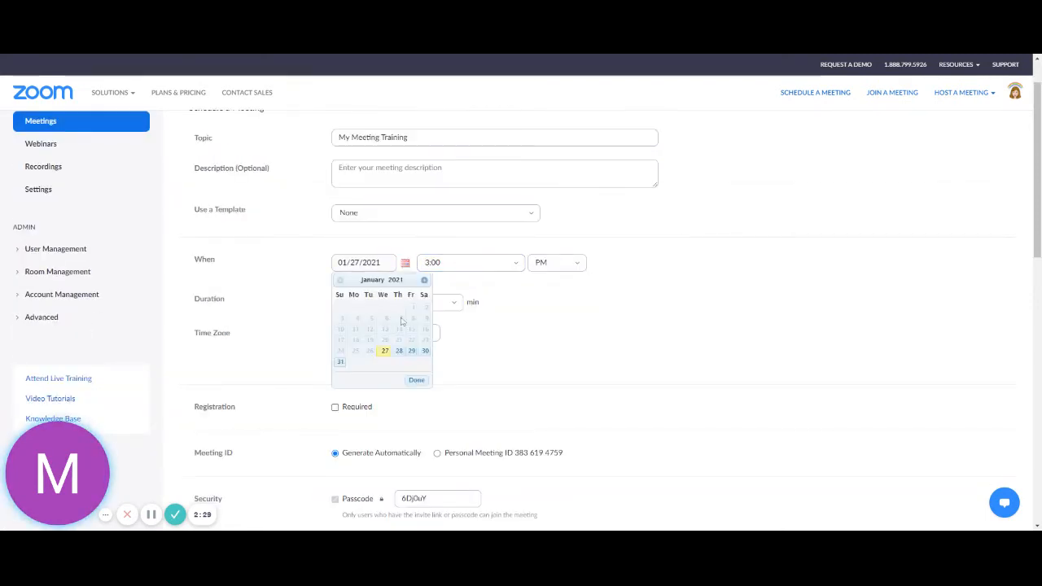
left_click(411, 350)
left_click(488, 262)
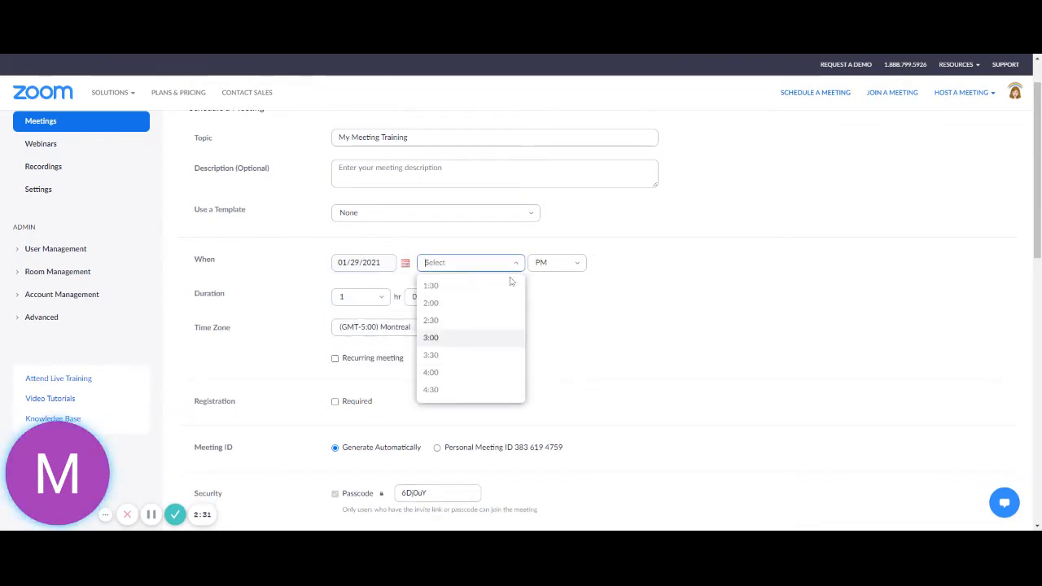
scroll(476, 349, "down", 3)
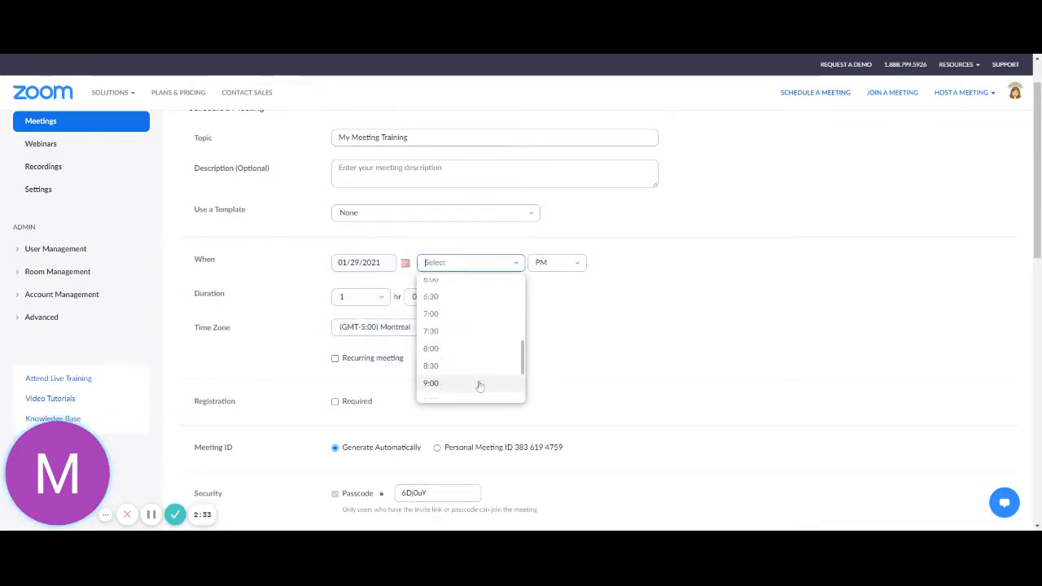
left_click(480, 384)
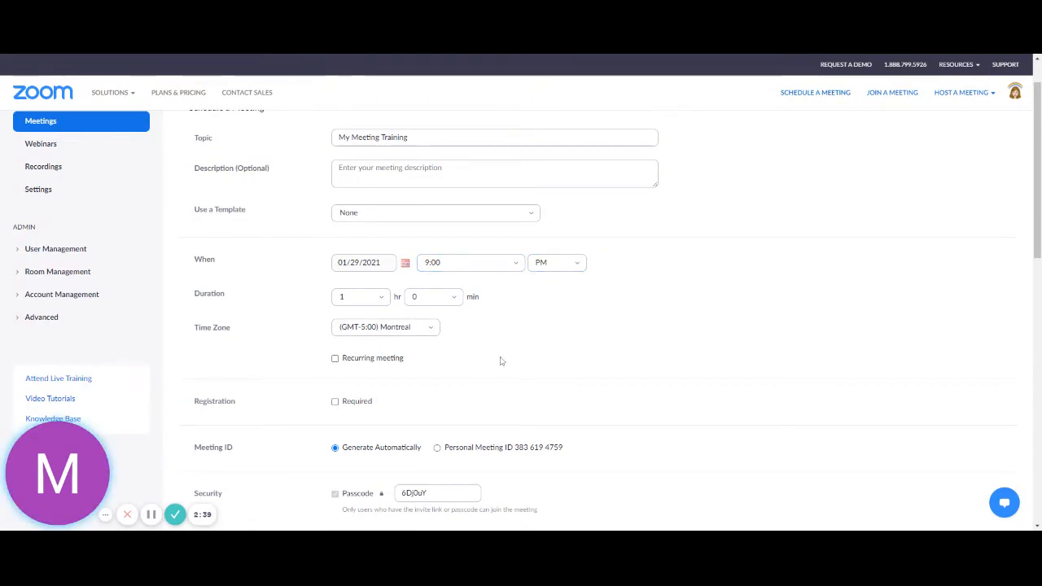
scroll(470, 334, "down", 1)
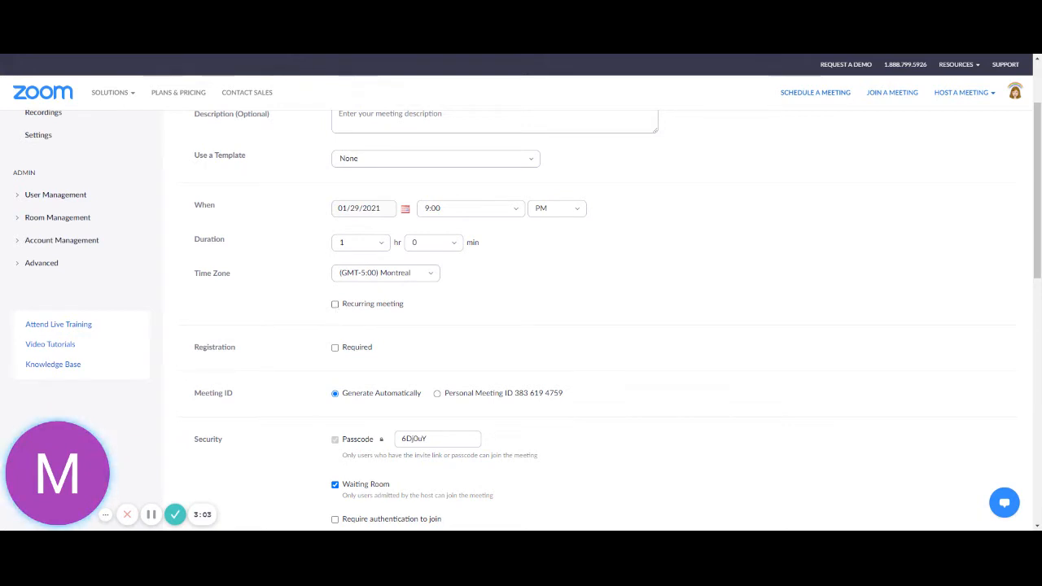
Step: Tick Recurring meeting and set its Recurrence to No Fixed Time
left_click(335, 304)
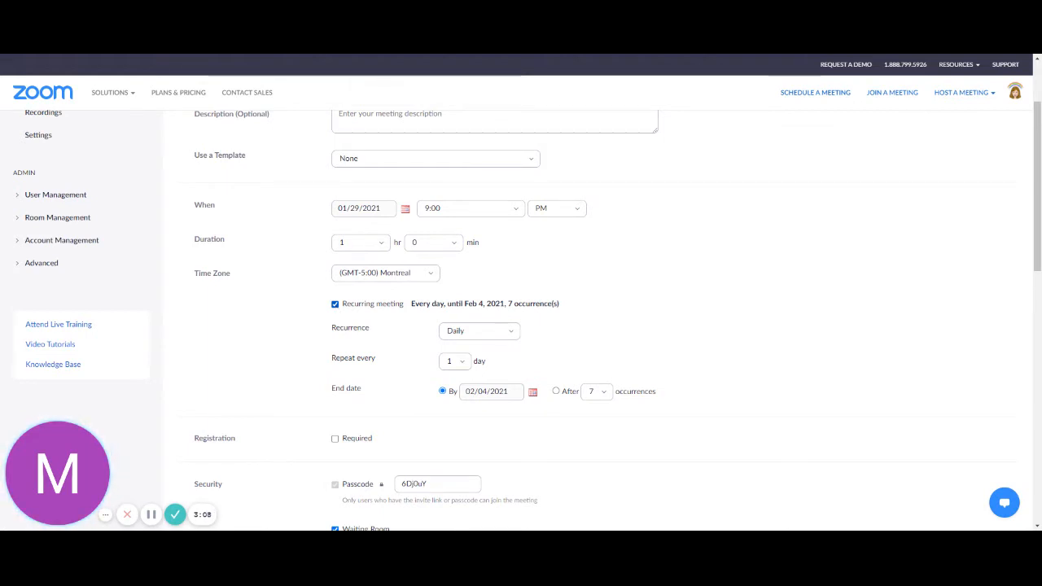
left_click(510, 334)
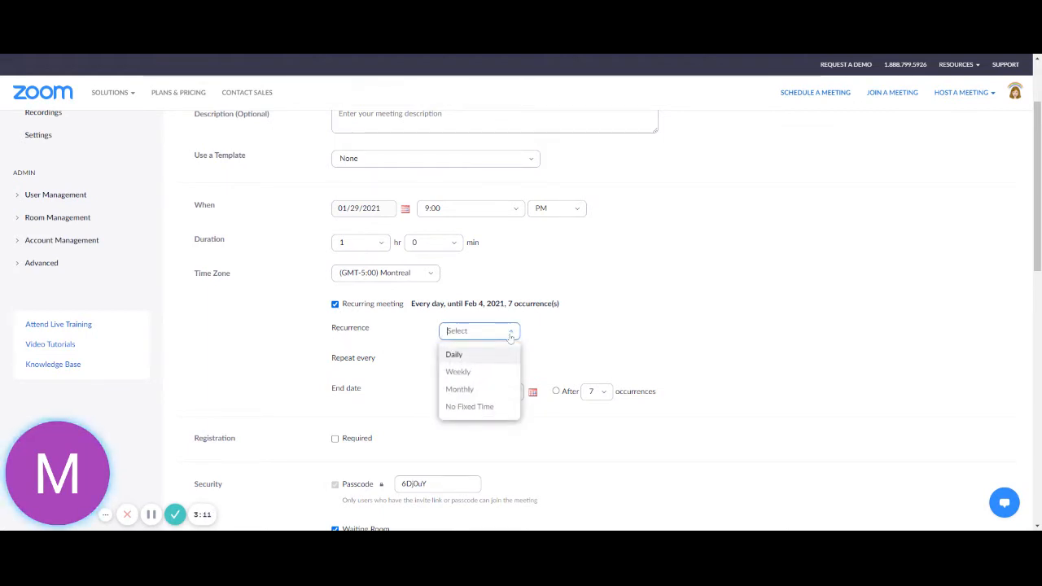
left_click(464, 407)
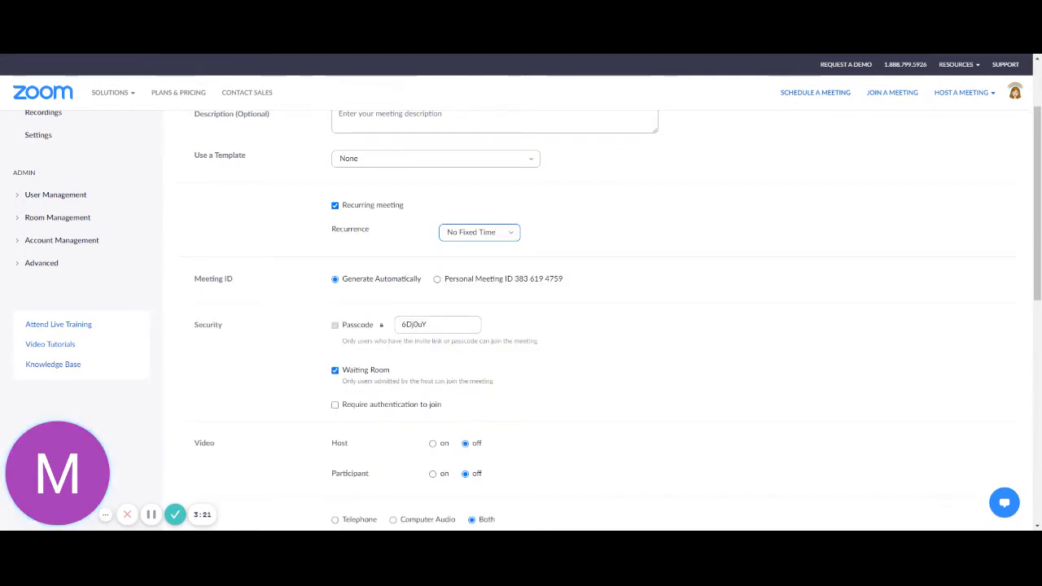
scroll(605, 262, "up", 3)
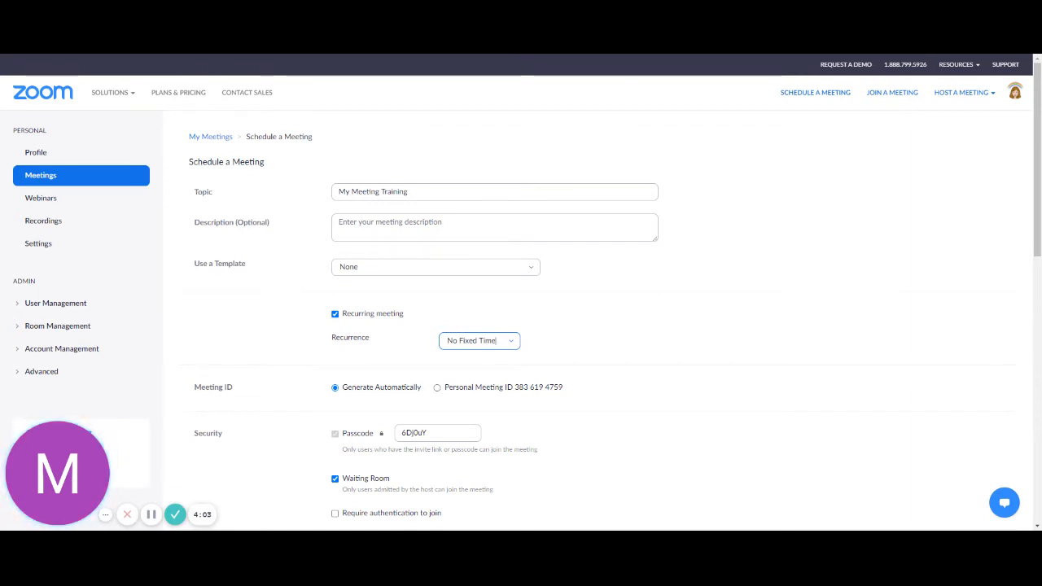
left_click(510, 342)
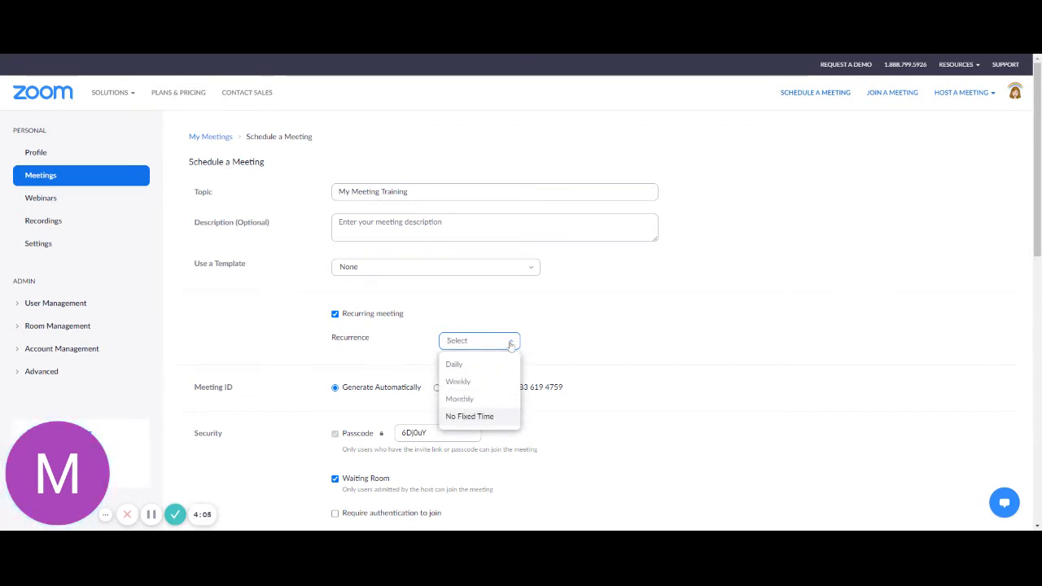
left_click(504, 379)
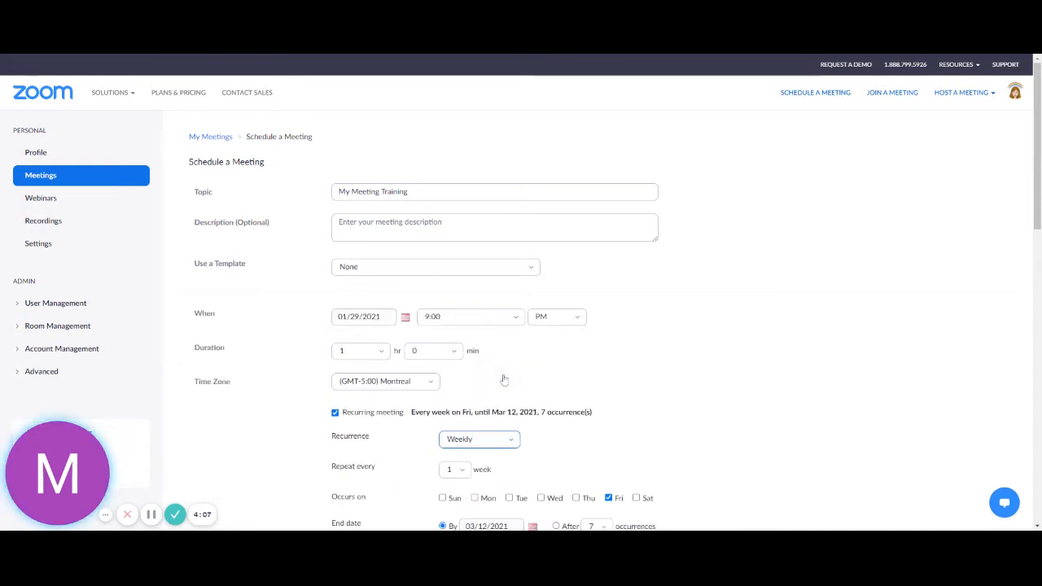
scroll(504, 379, "down", 1)
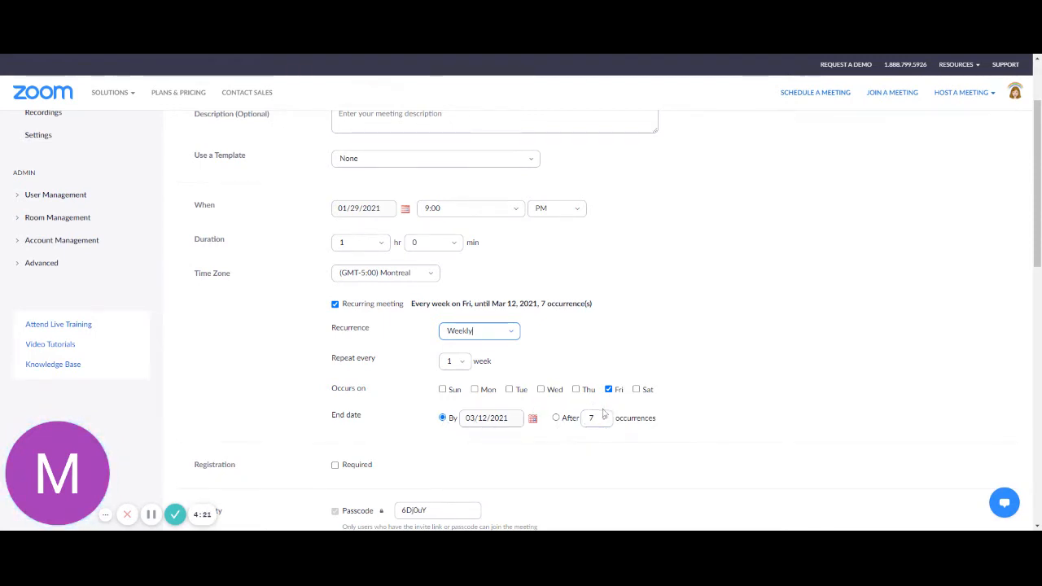
scroll(603, 412, "down", 1)
scroll(603, 413, "down", 1)
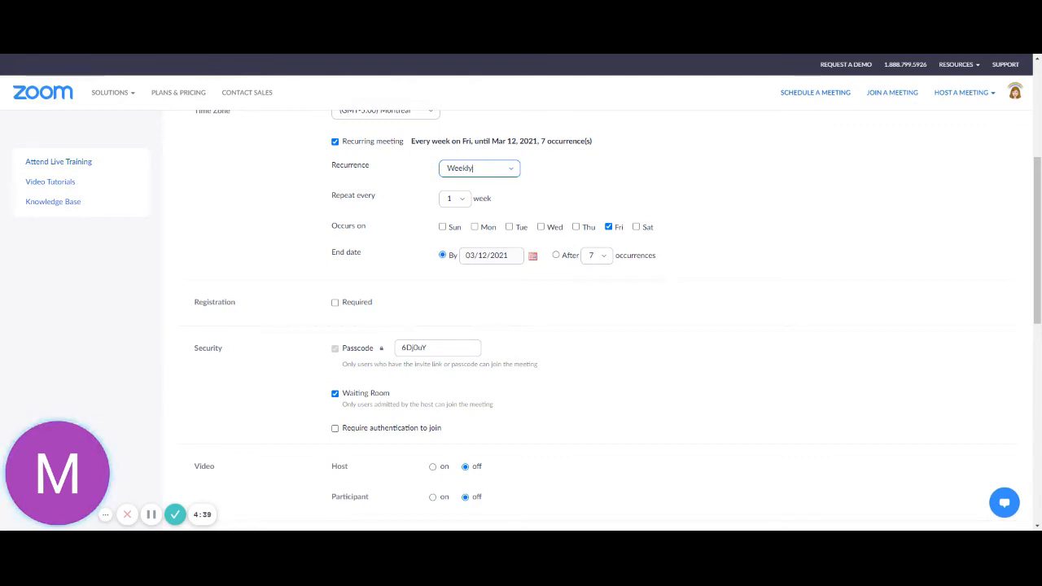
Step: Replace the generated Passcode field value with a custom meeting passcode
double_click(414, 347)
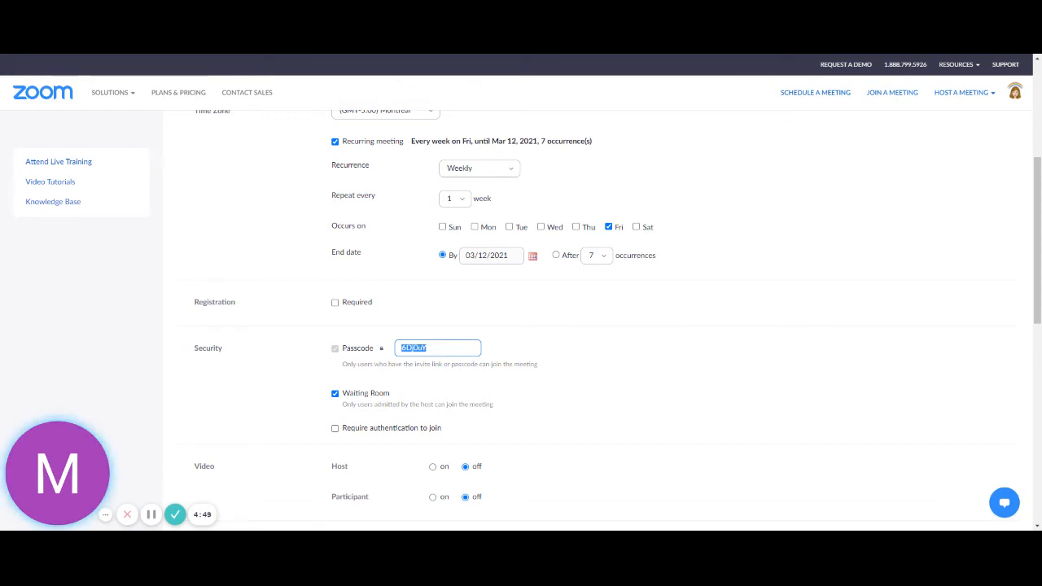
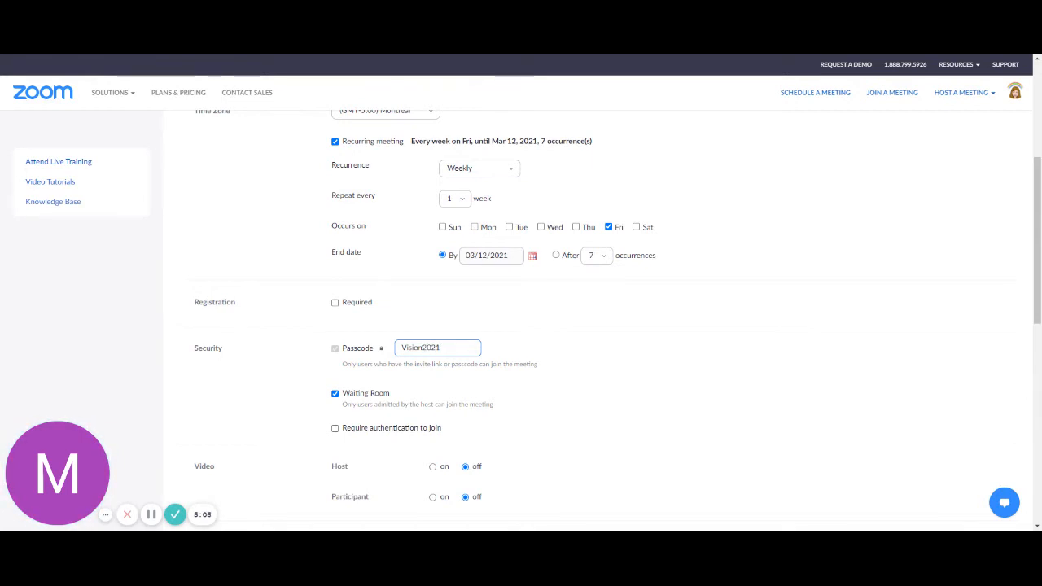
left_click(502, 410)
Step: Uncheck Waiting Room and leave Require authentication to join unchecked
scroll(502, 410, "down", 2)
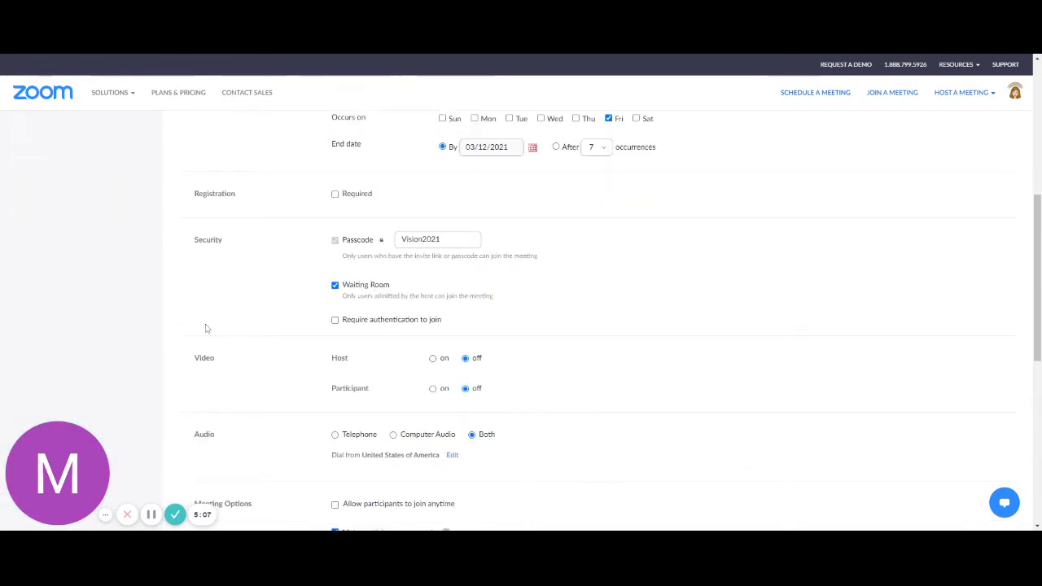
left_click(334, 286)
scroll(436, 325, "down", 1)
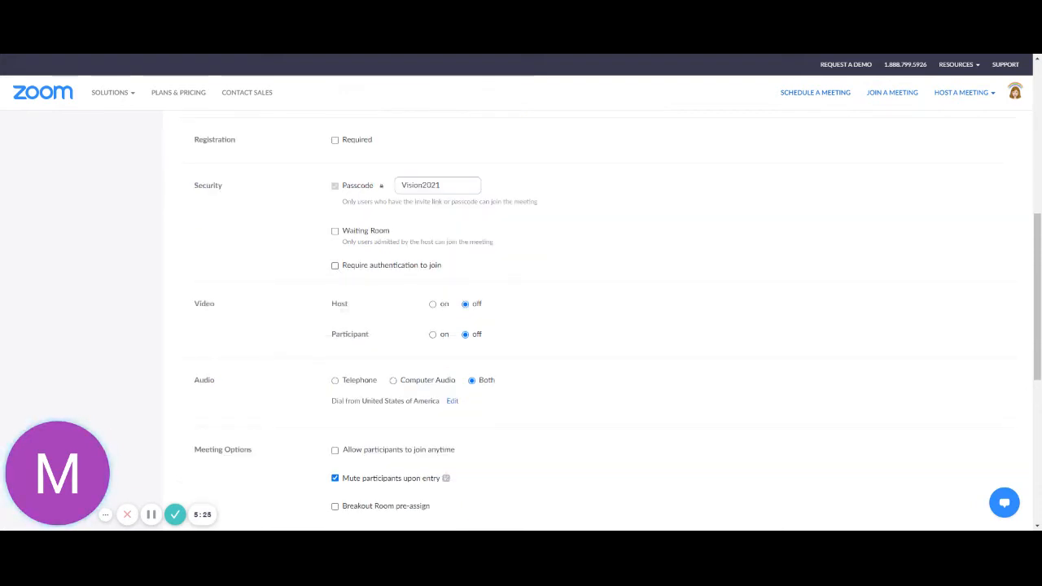
left_click(335, 266)
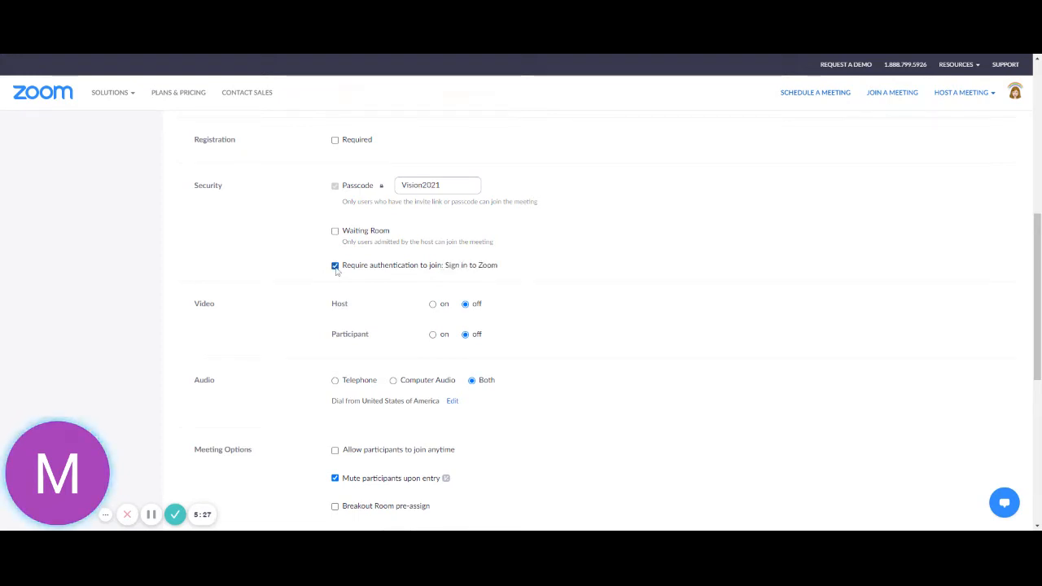
left_click(335, 265)
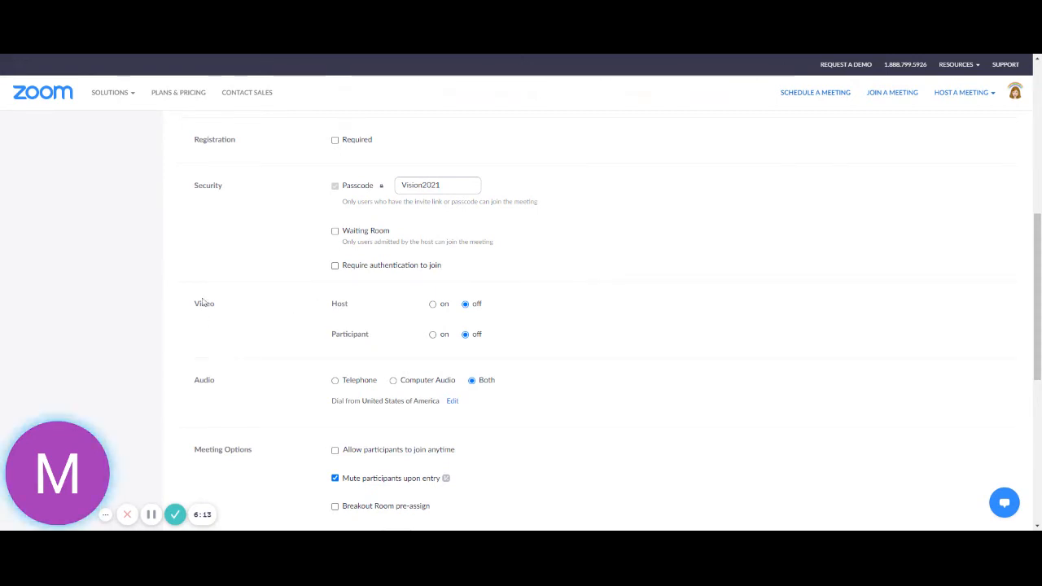
Step: Set both Host and Participant video to on
scroll(203, 302, "down", 1)
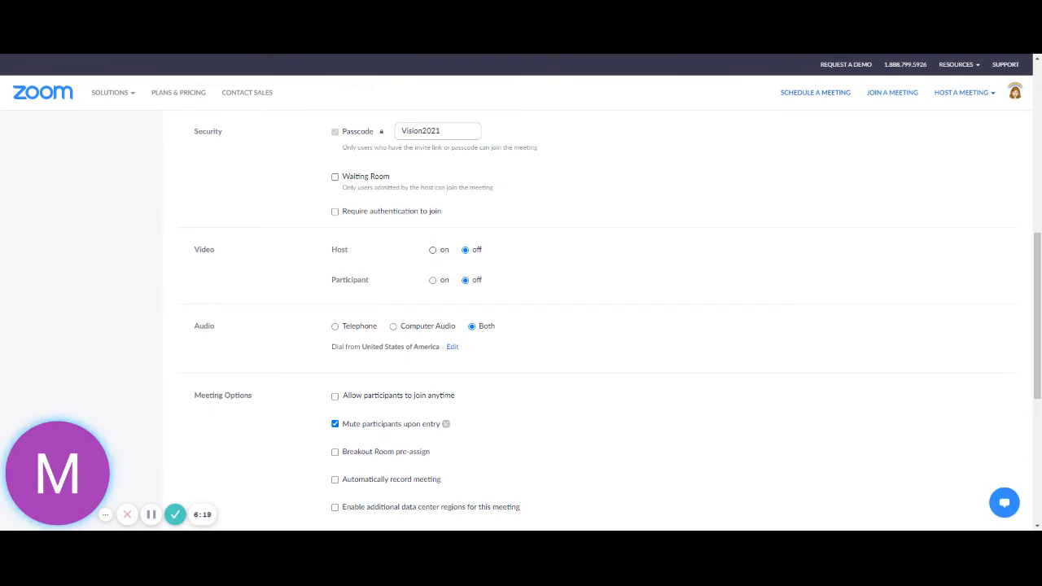
left_click(432, 250)
left_click(465, 250)
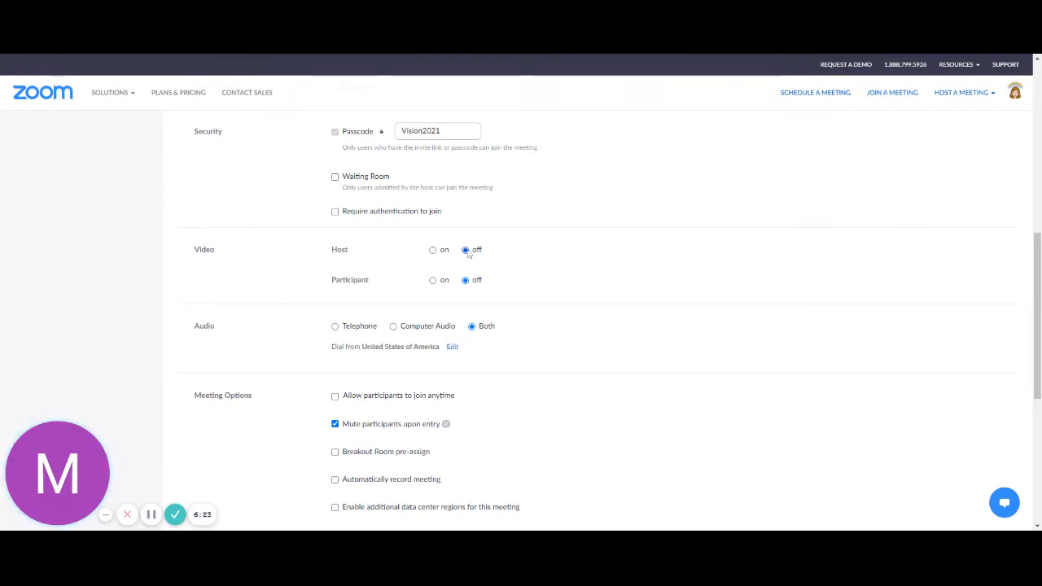
left_click(433, 280)
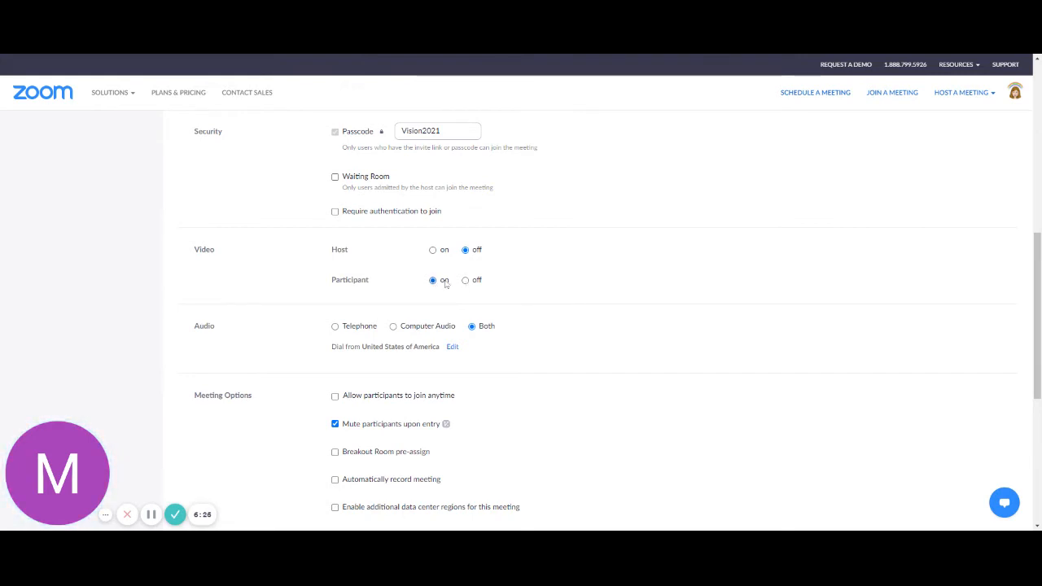
left_click(433, 249)
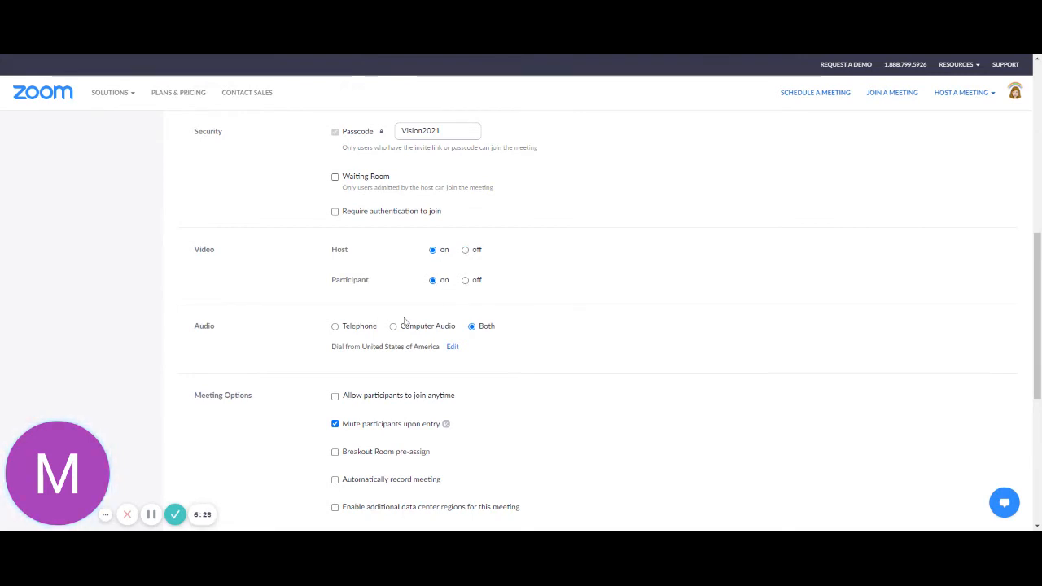
scroll(402, 323, "down", 1)
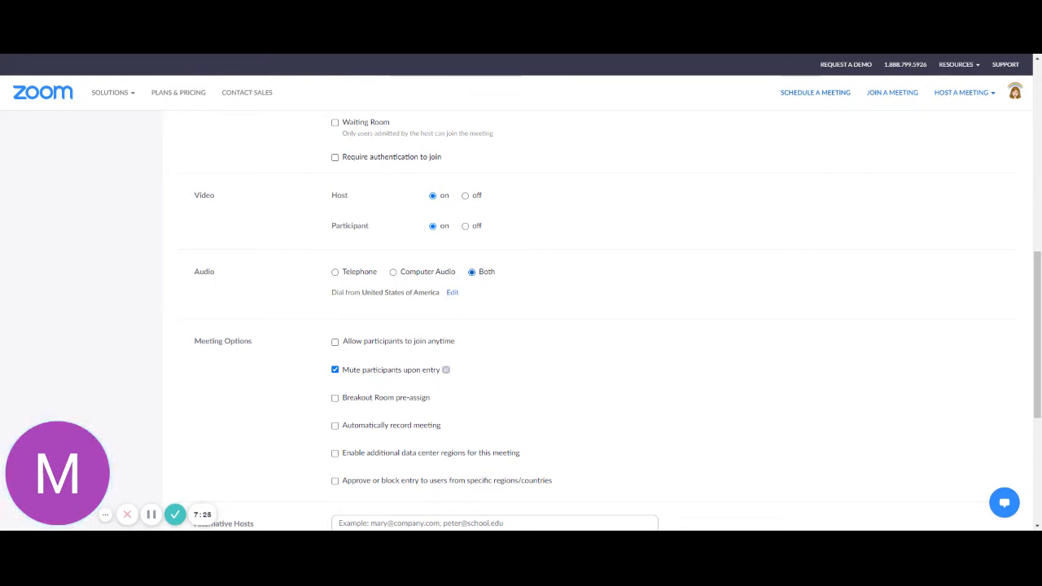
scroll(488, 279, "down", 2)
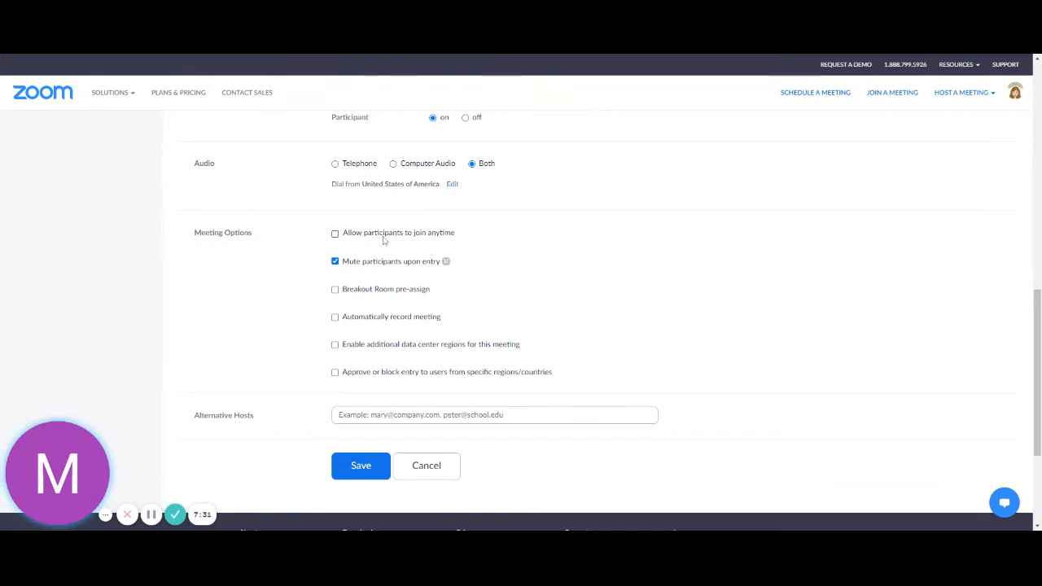
left_click(335, 234)
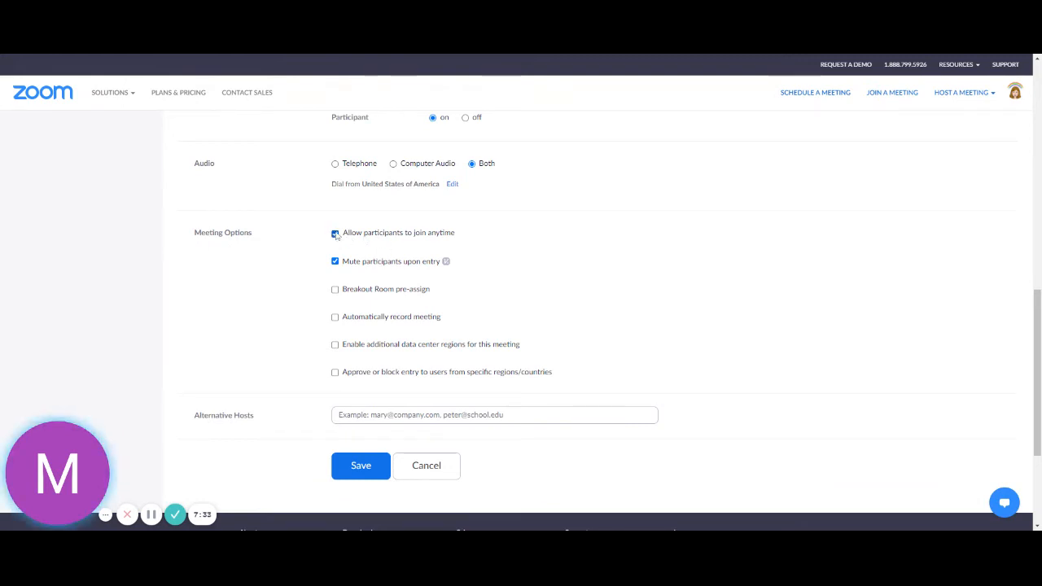
left_click(334, 233)
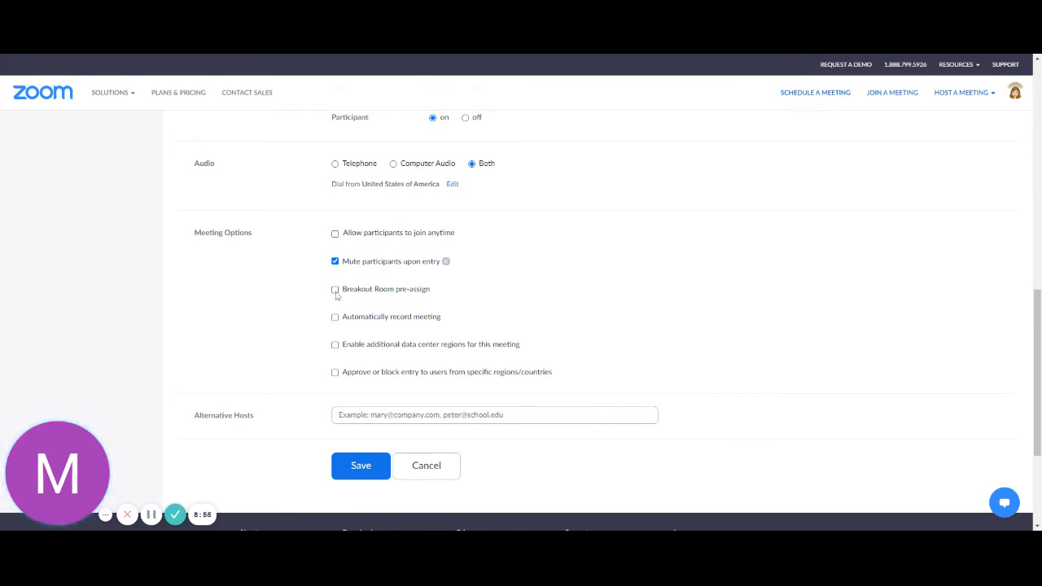
scroll(337, 291, "up", 2)
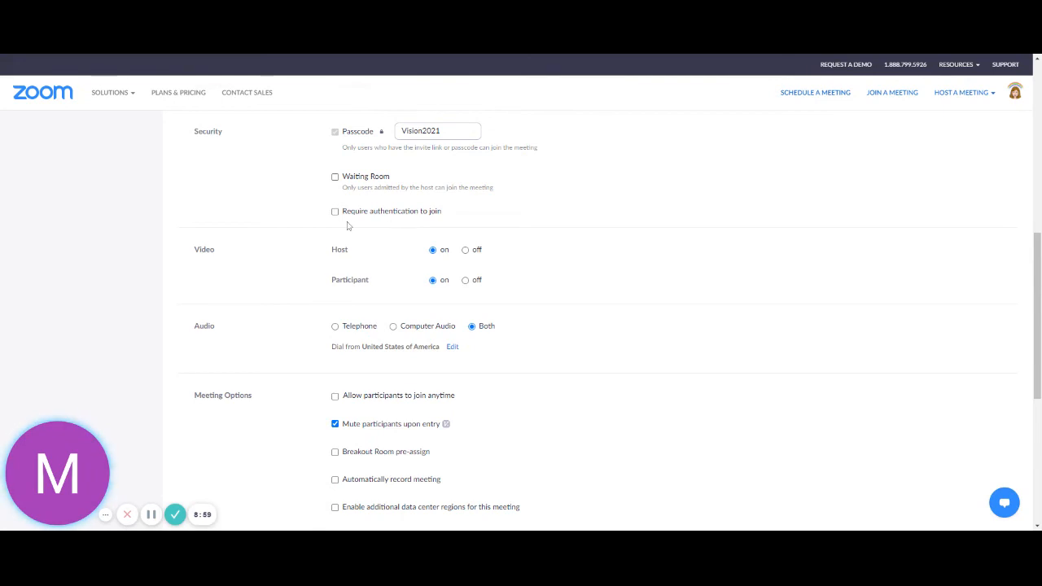
scroll(402, 220, "down", 1)
scroll(402, 219, "down", 1)
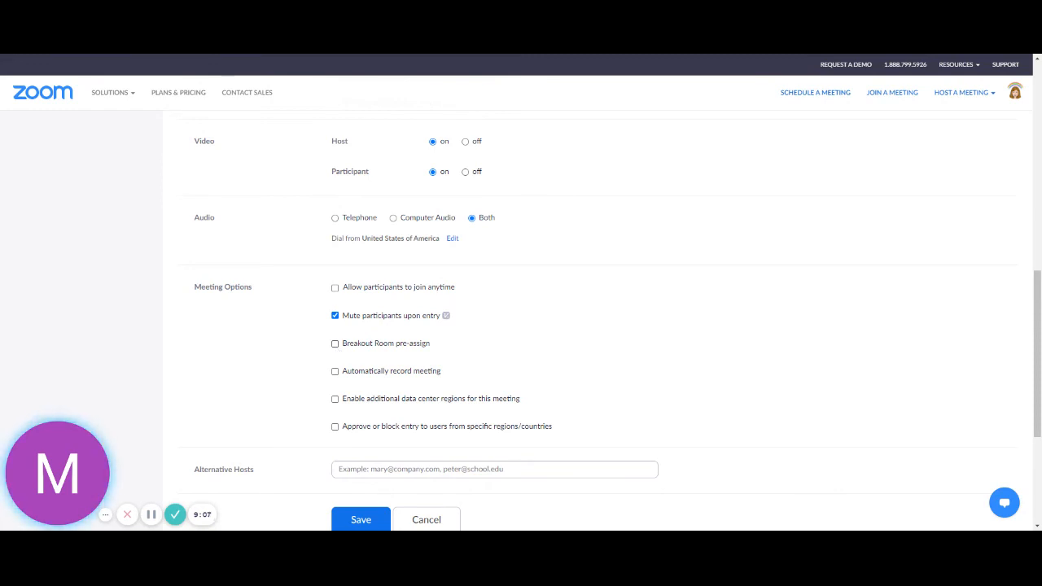
scroll(325, 349, "down", 1)
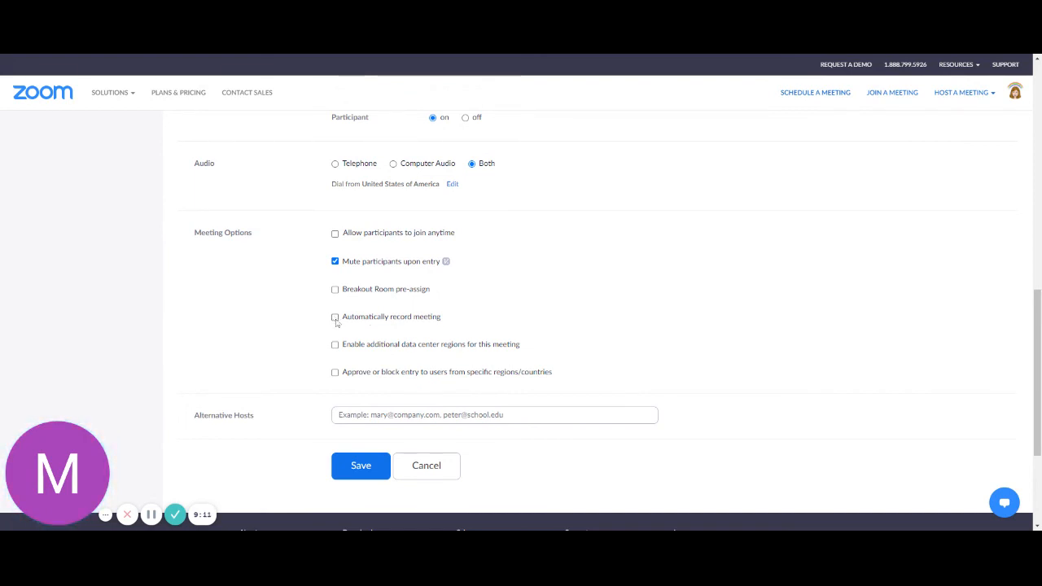
left_click(334, 318)
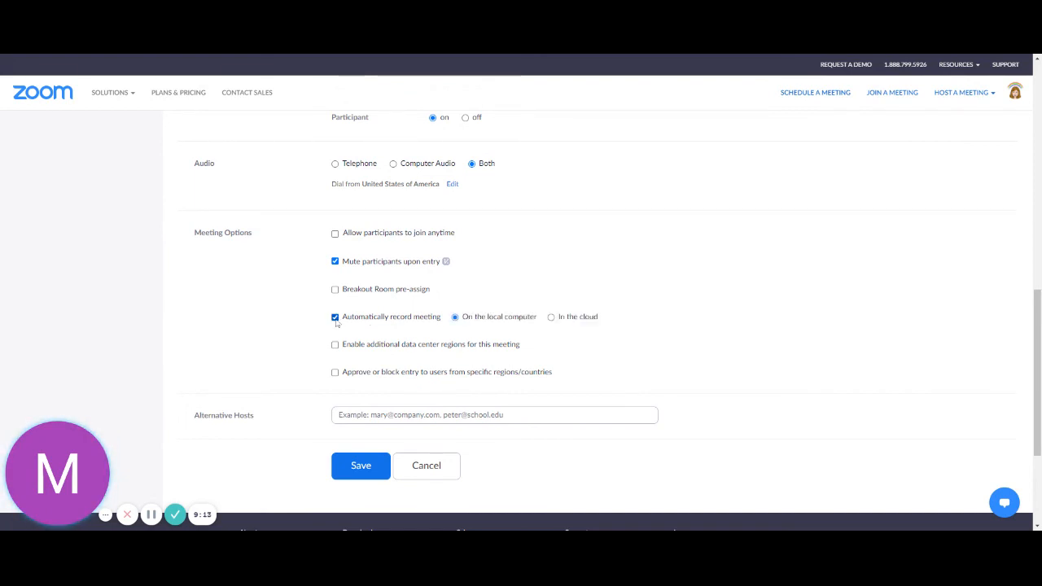
left_click(334, 318)
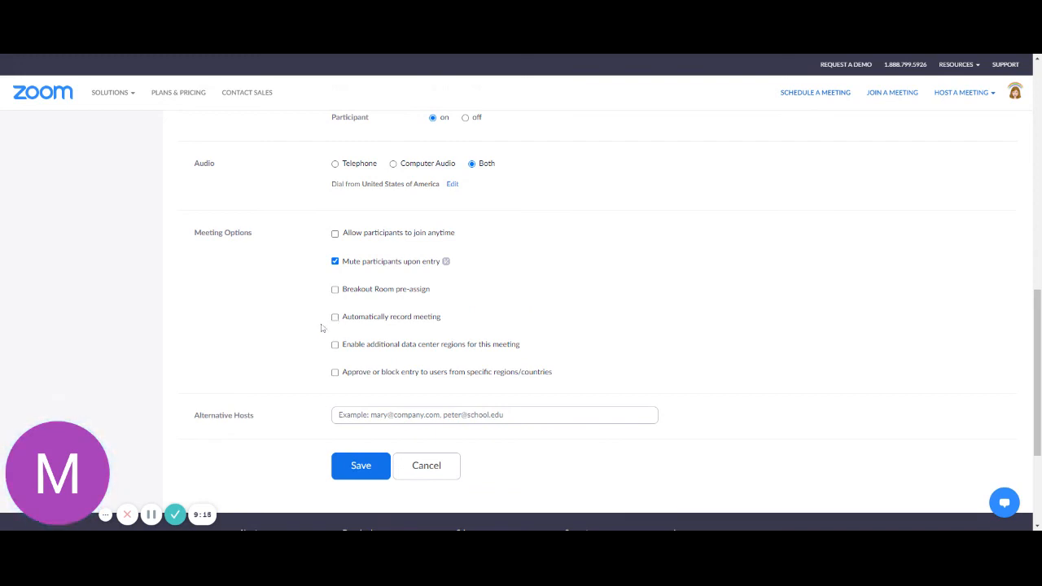
scroll(314, 340, "down", 1)
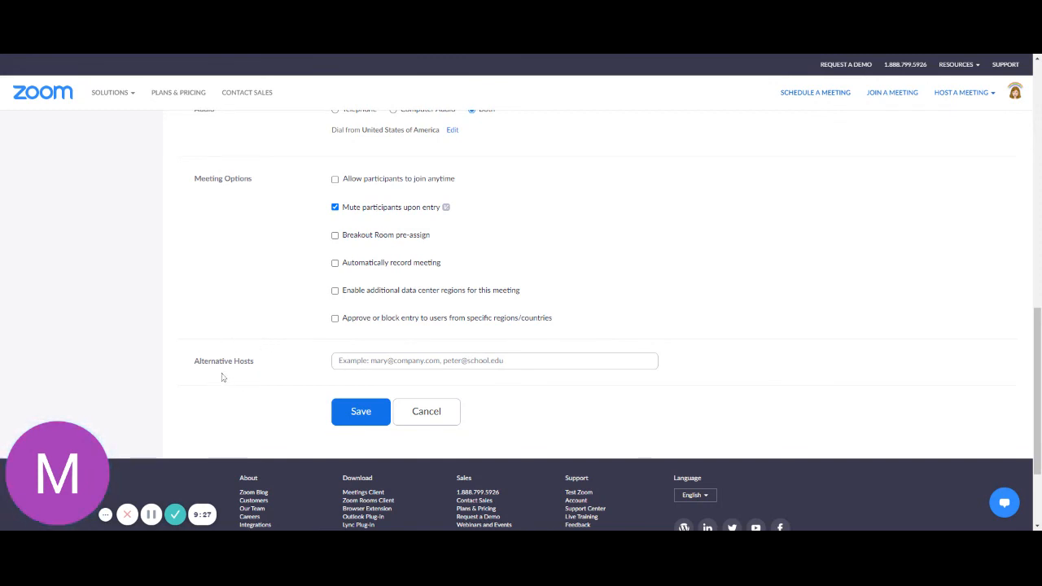
Step: Save the 'My Meeting Training' meeting with no alternative host added
left_click(377, 360)
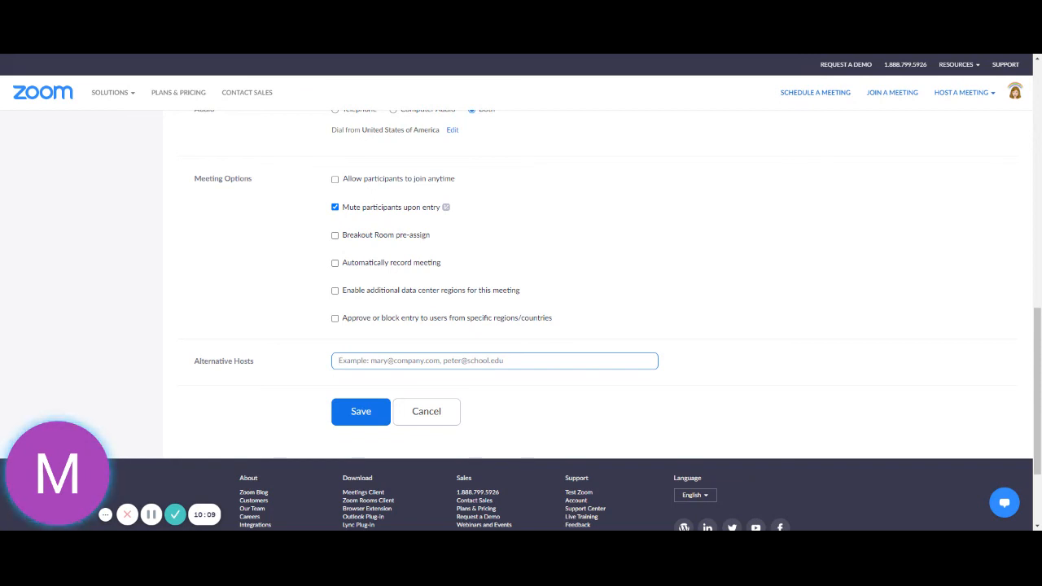
left_click(350, 411)
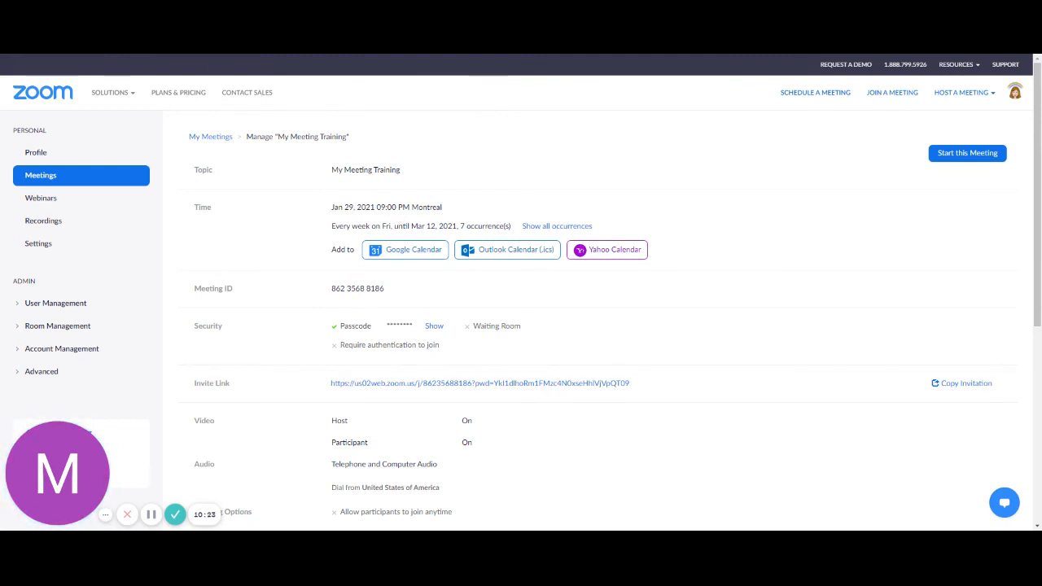
Step: Check the PM start time of My Meeting Training, then start editing the meeting
left_click_drag(398, 206, 415, 206)
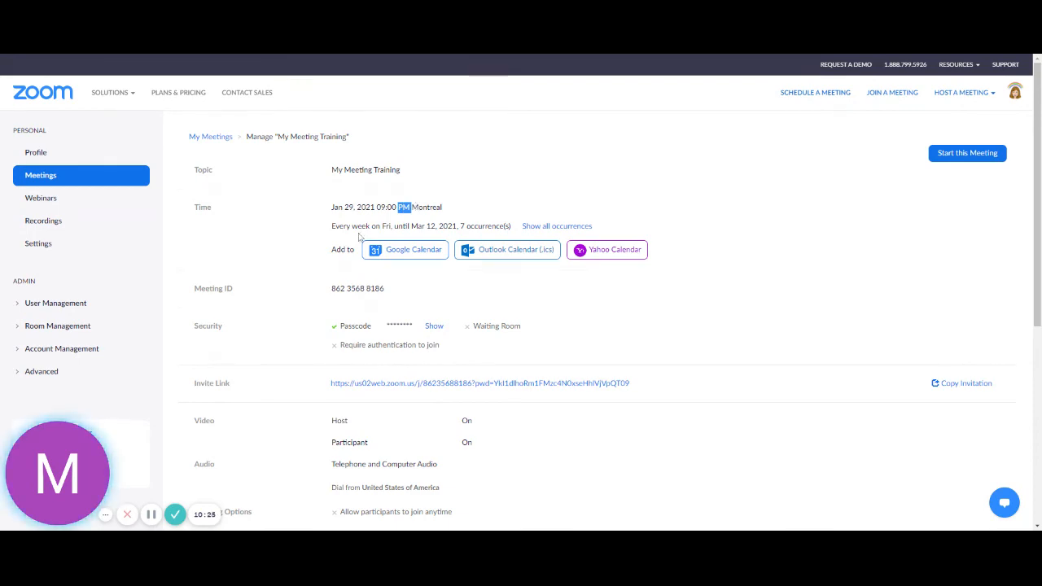
left_click(298, 198)
scroll(298, 216, "down", 5)
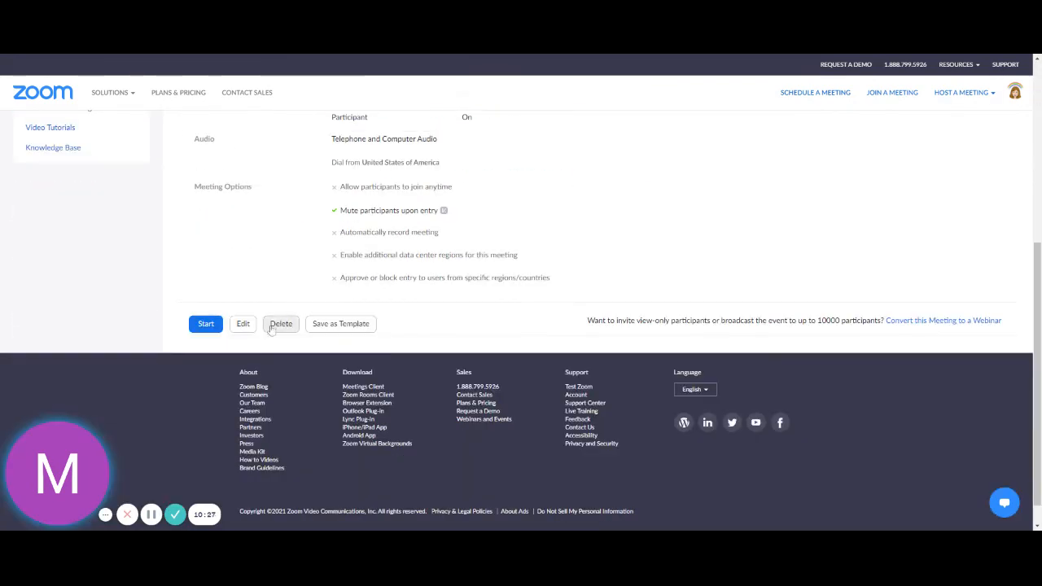
left_click(243, 324)
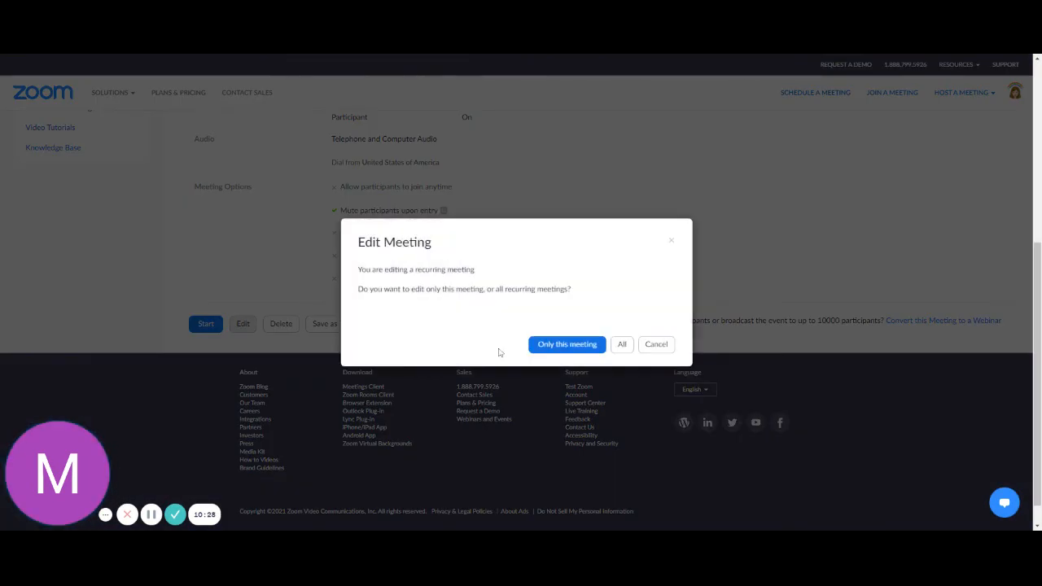
Step: Change all recurring occurrences' start time from 9:00 PM to 9:00 AM and save
left_click(622, 345)
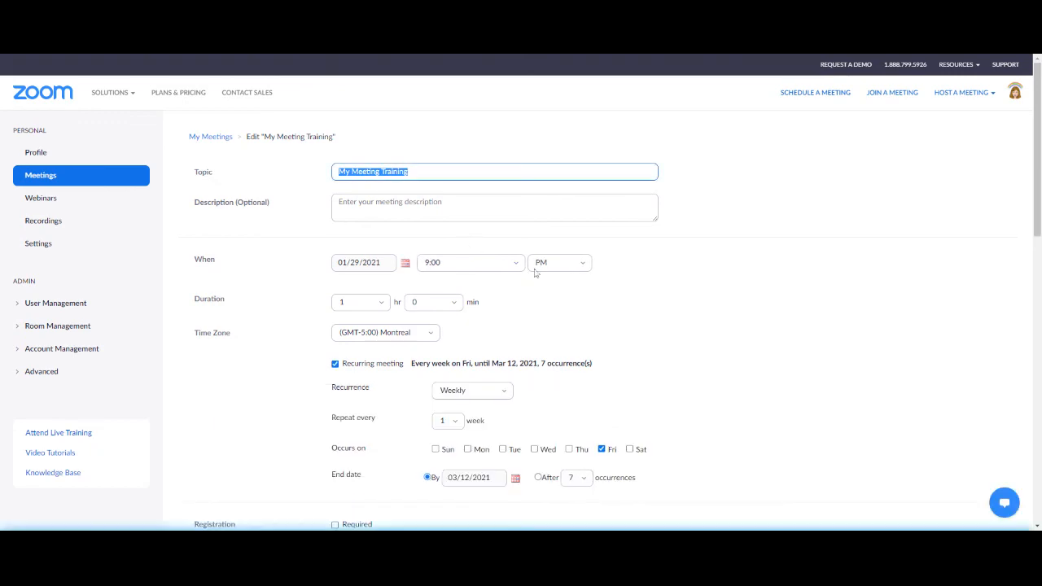
left_click(538, 267)
left_click(540, 285)
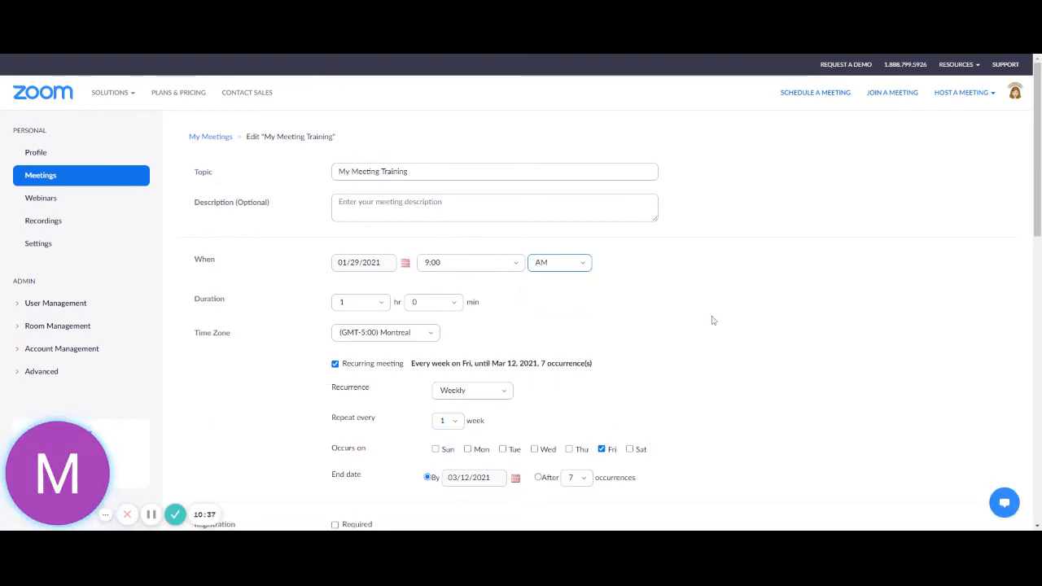
scroll(711, 320, "down", 8)
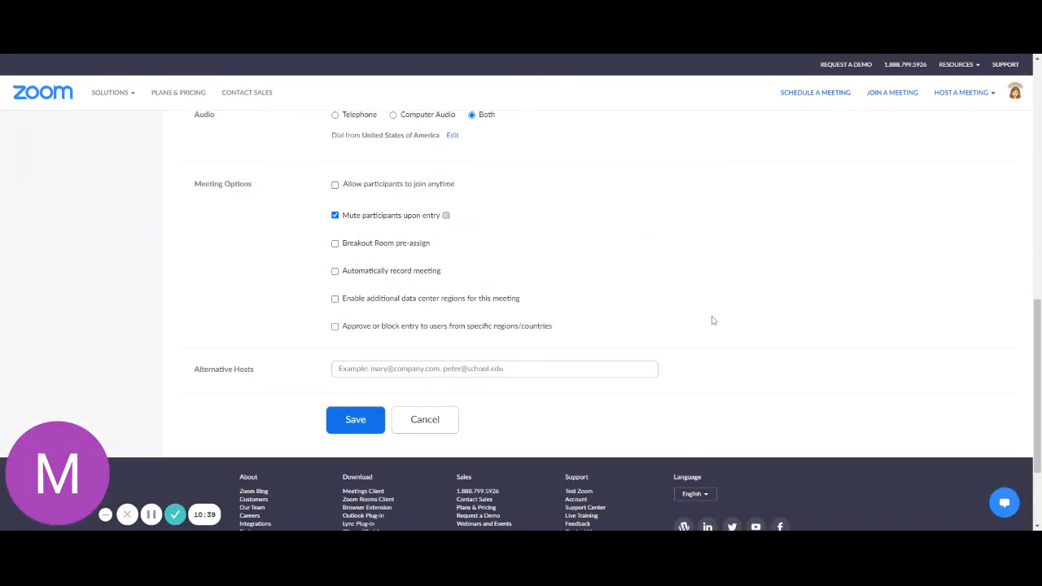
left_click(355, 419)
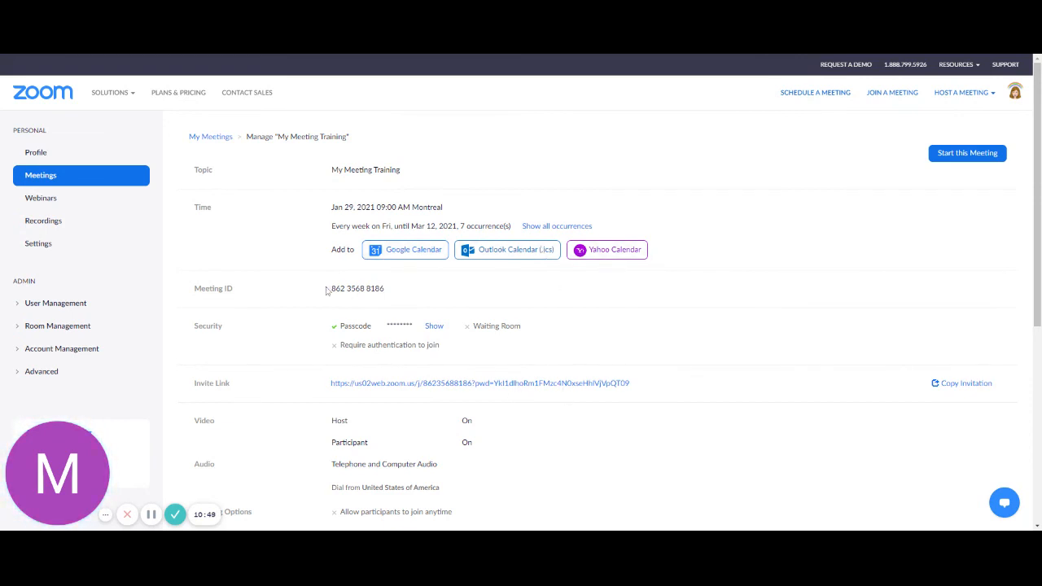
Step: Review the saved meeting's ID and briefly reveal, then hide, its passcode
left_click_drag(329, 289, 396, 290)
left_click(436, 326)
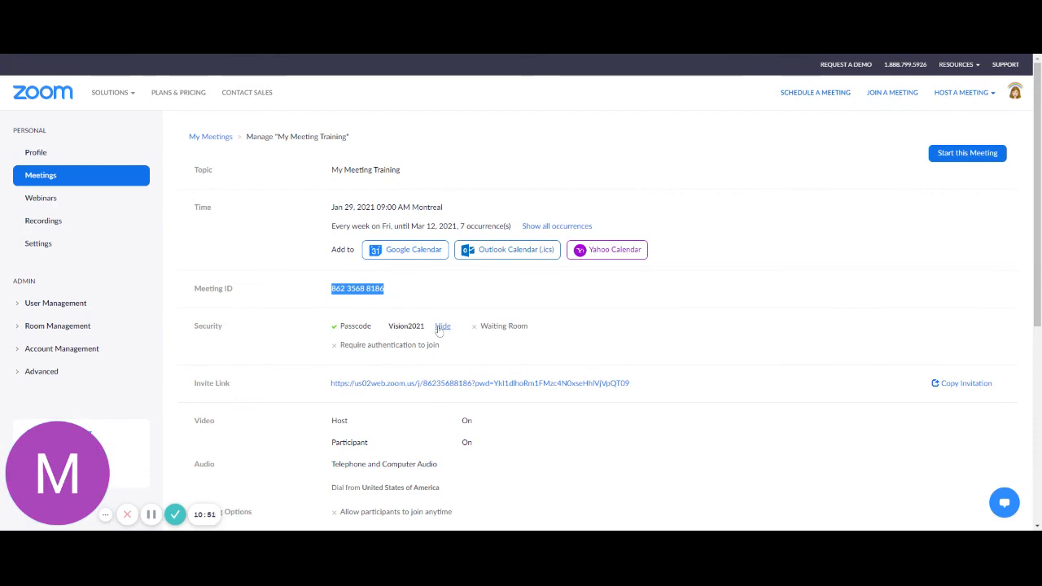
left_click(440, 326)
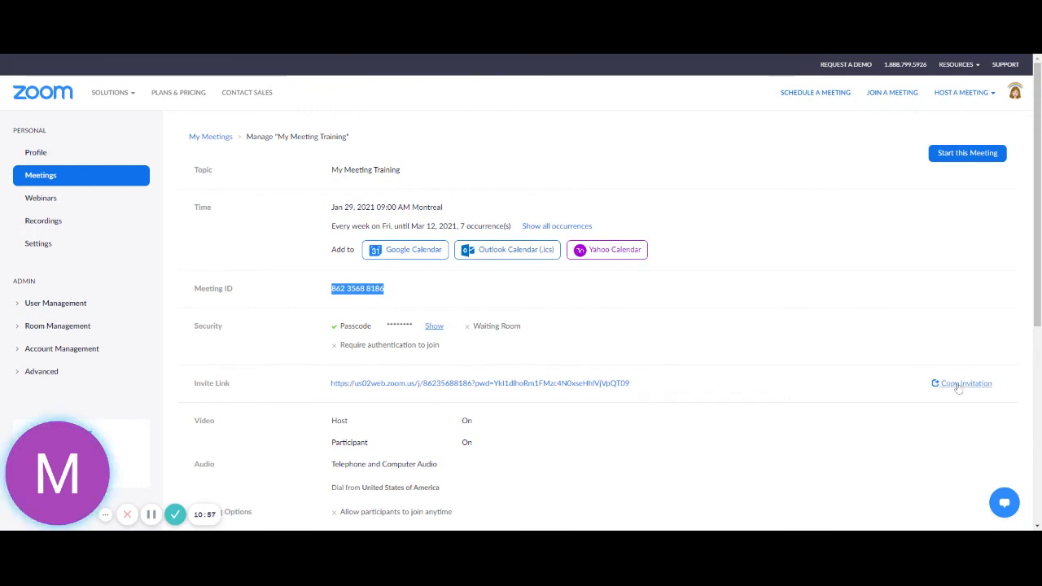
Step: Look over the invite link, then return to the Meetings list
scroll(395, 311, "down", 2)
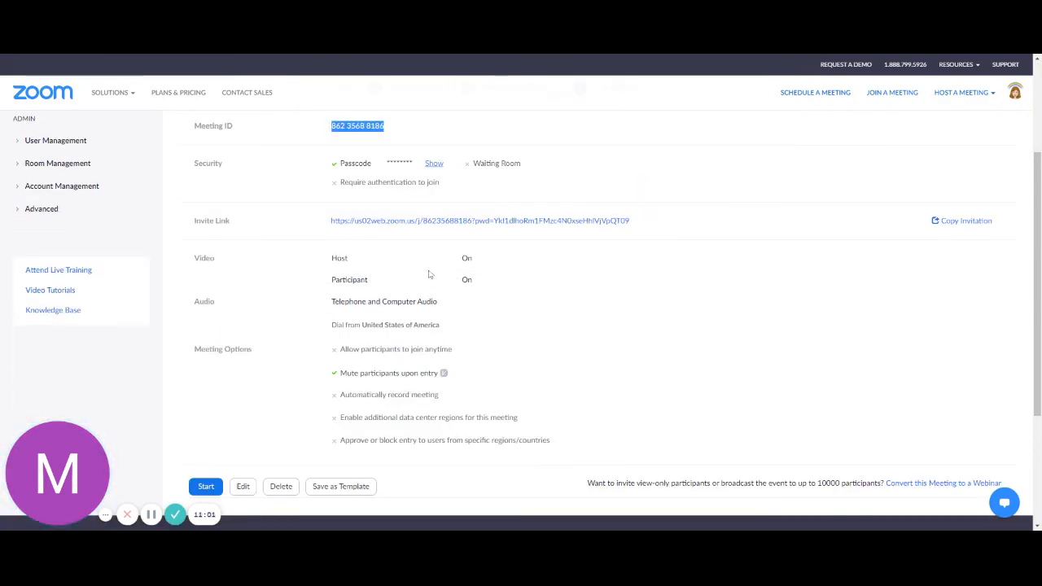
left_click_drag(638, 221, 324, 229)
left_click(310, 229)
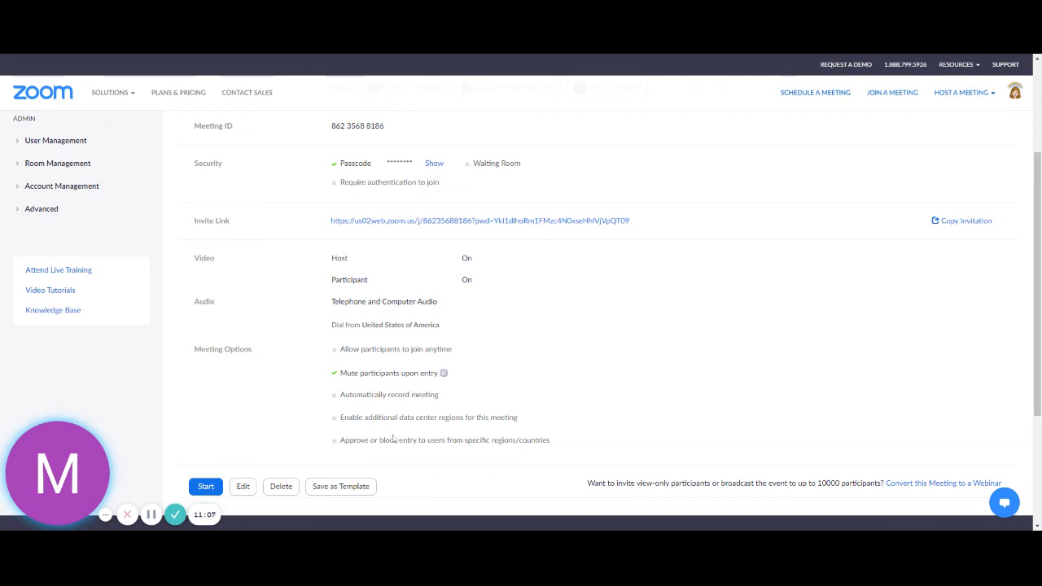
scroll(394, 440, "down", 2)
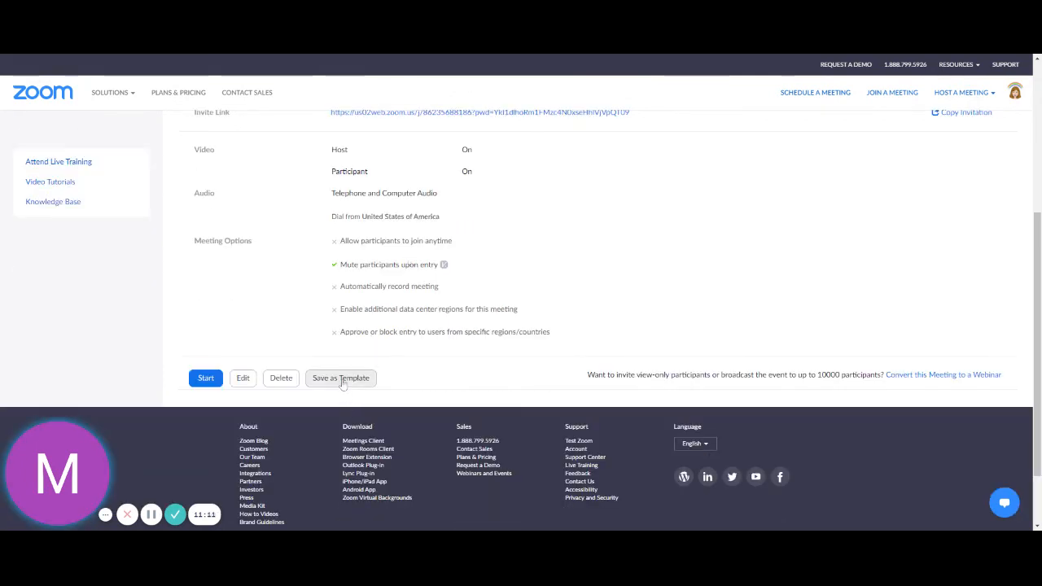
scroll(342, 383, "up", 2)
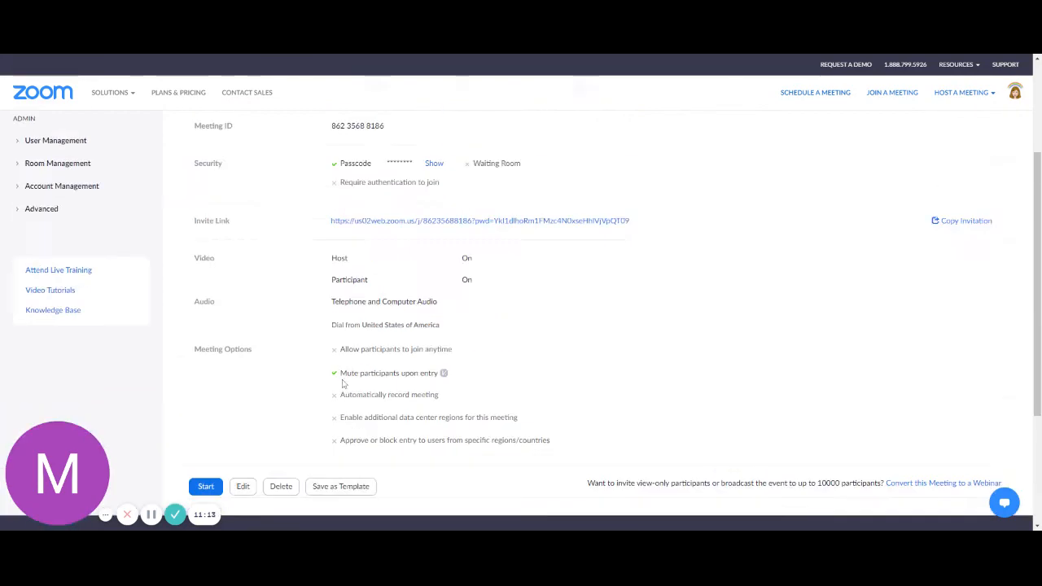
scroll(343, 384, "up", 3)
left_click(55, 180)
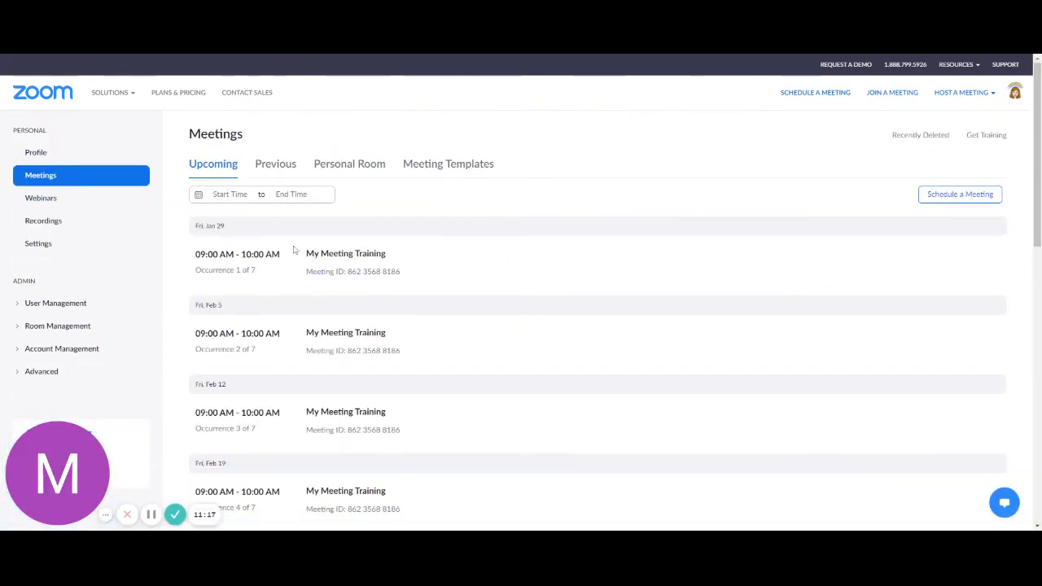
scroll(399, 301, "down", 4)
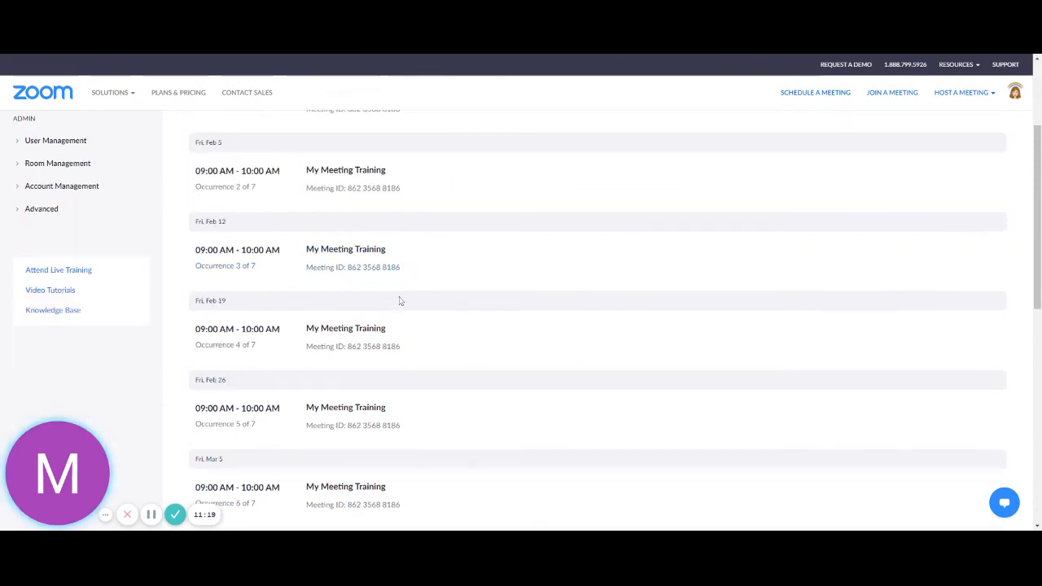
scroll(399, 301, "up", 4)
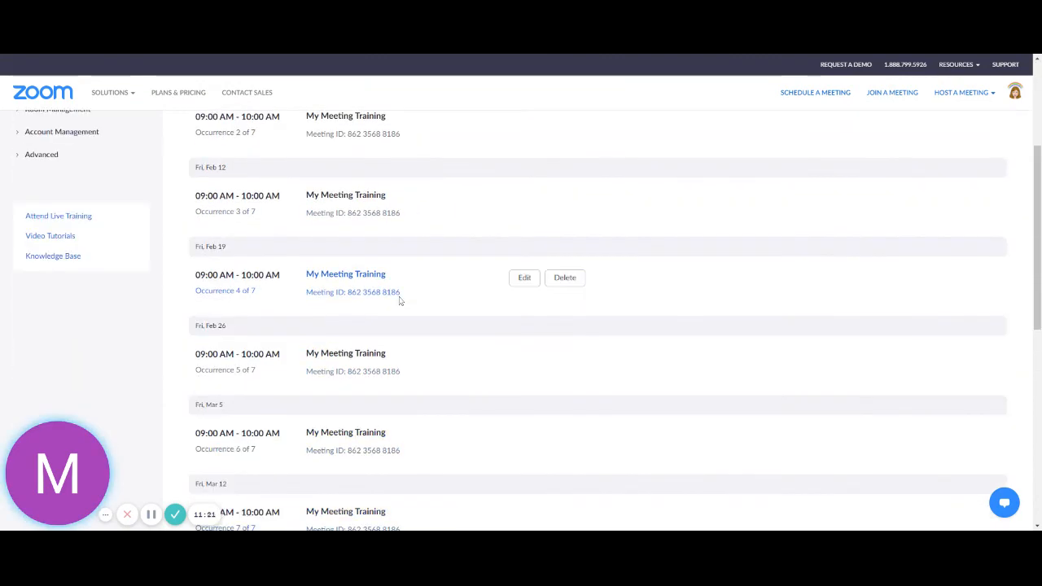